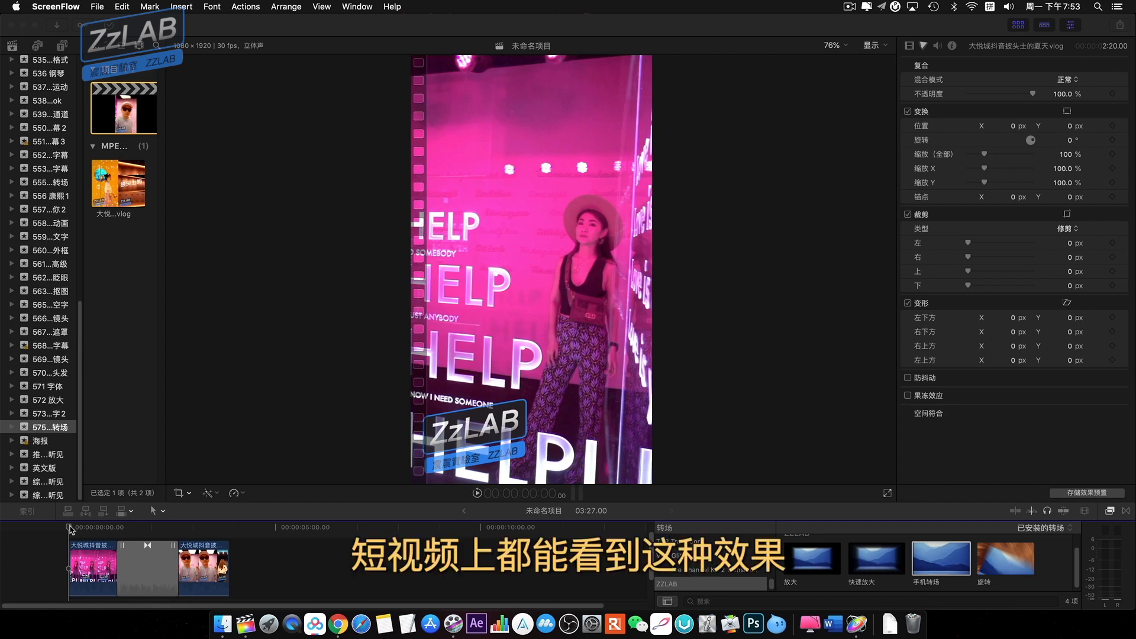
# Play the timeline from its start to preview the 手机转场 transition between the two clips, and locate it among the installed transitions
pyautogui.click(69, 526)
pyautogui.press('space')
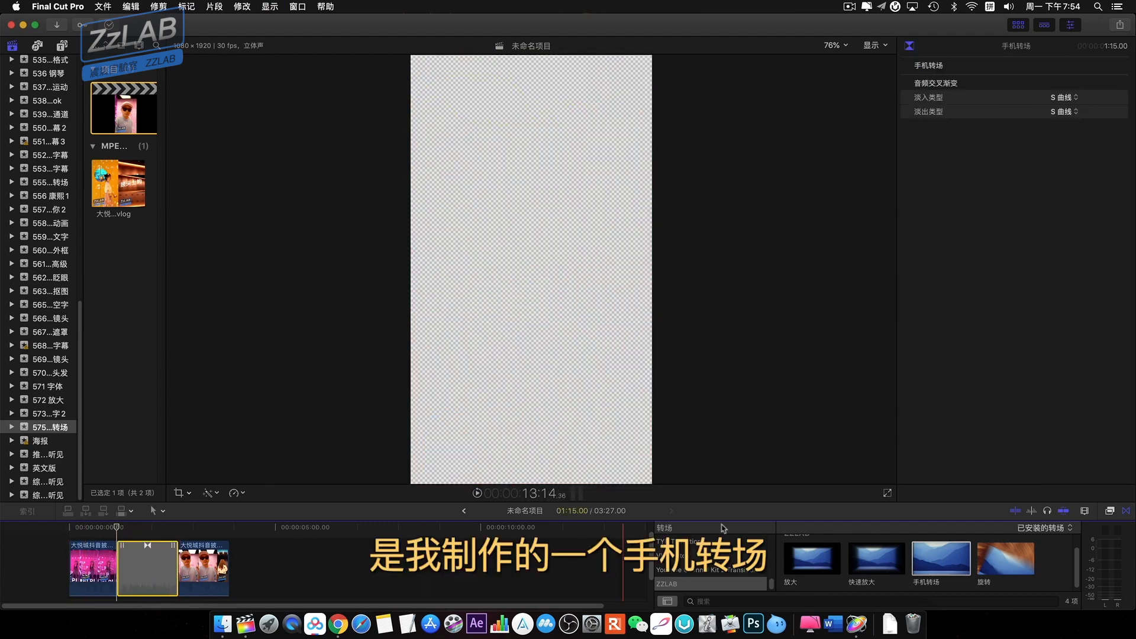
pyautogui.click(931, 558)
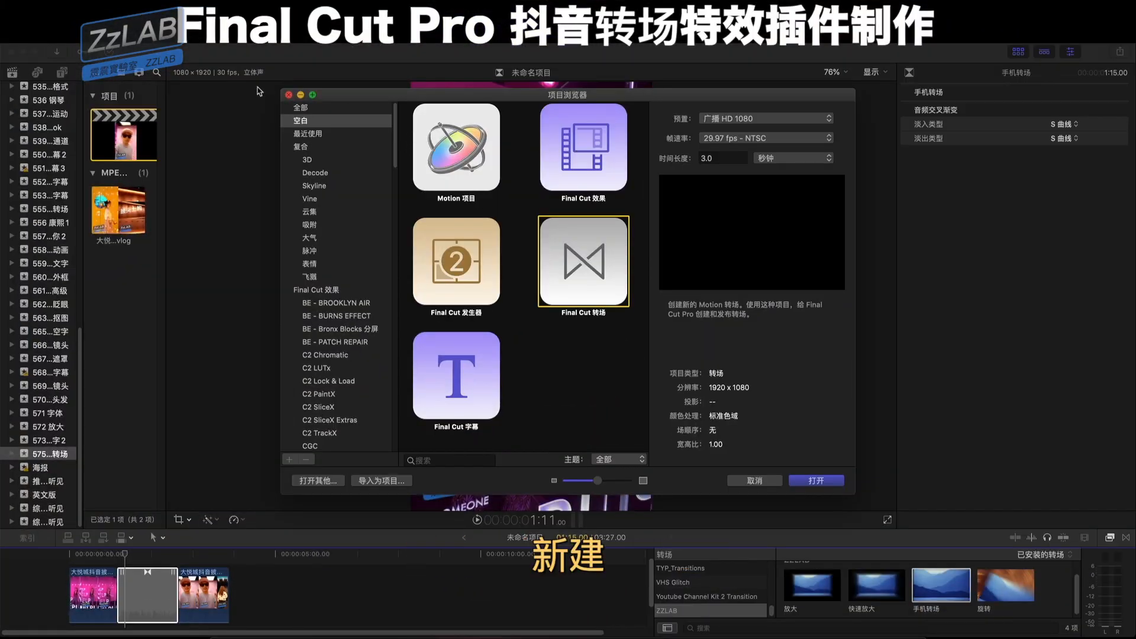
# In Motion, set up a new blank Final Cut 转场 project with a custom preset and a resolution of 1080 x 1920
pyautogui.click(117, 50)
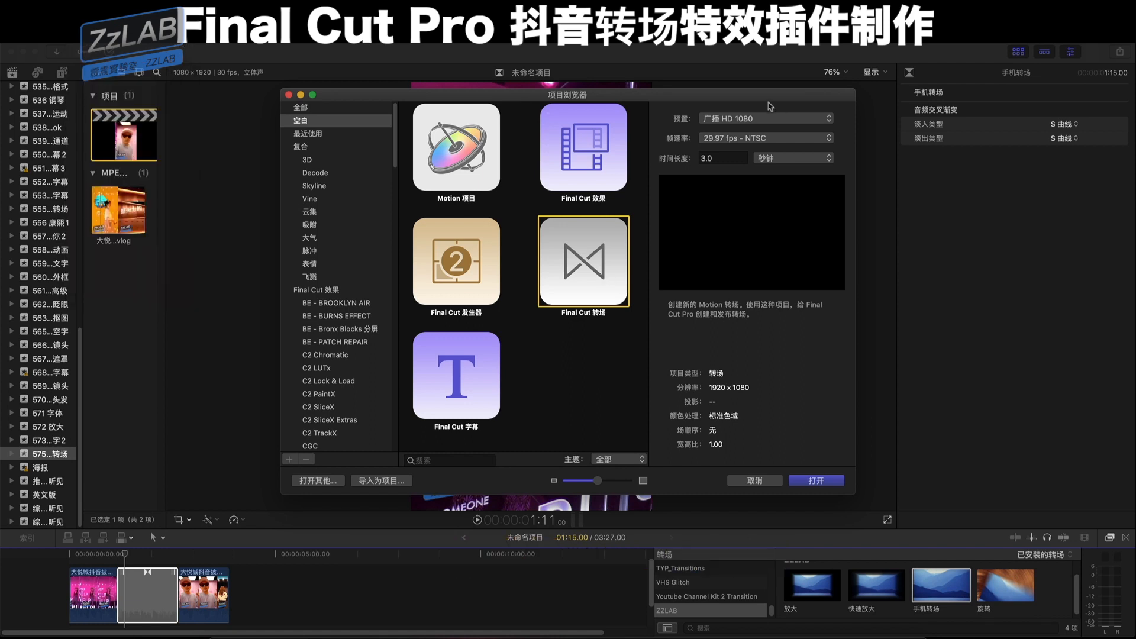
pyautogui.click(731, 120)
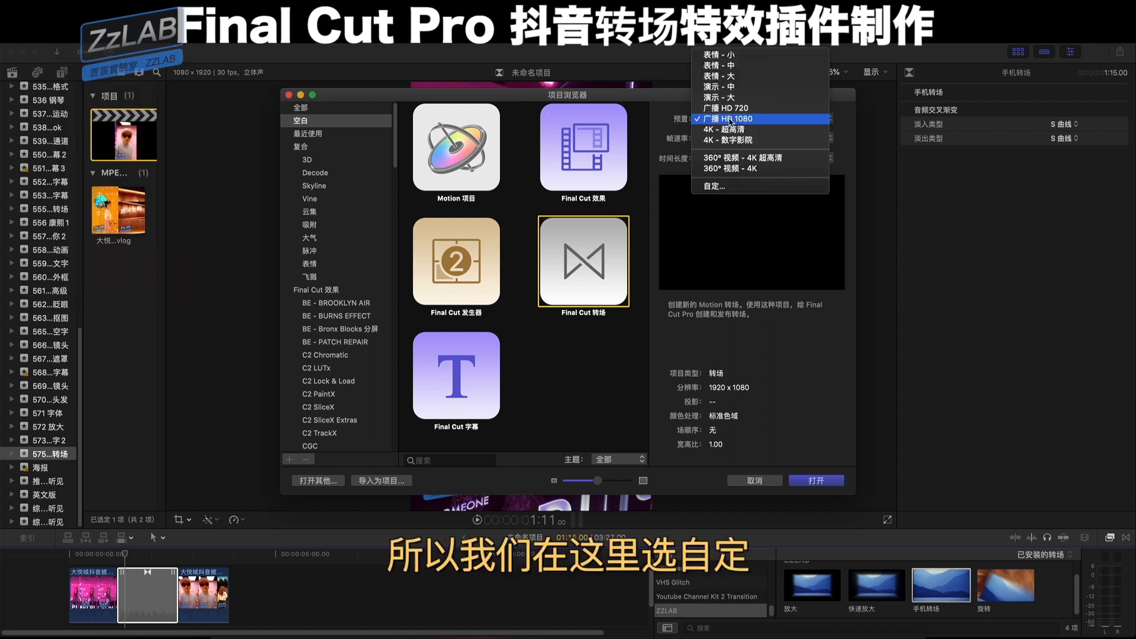
pyautogui.click(741, 185)
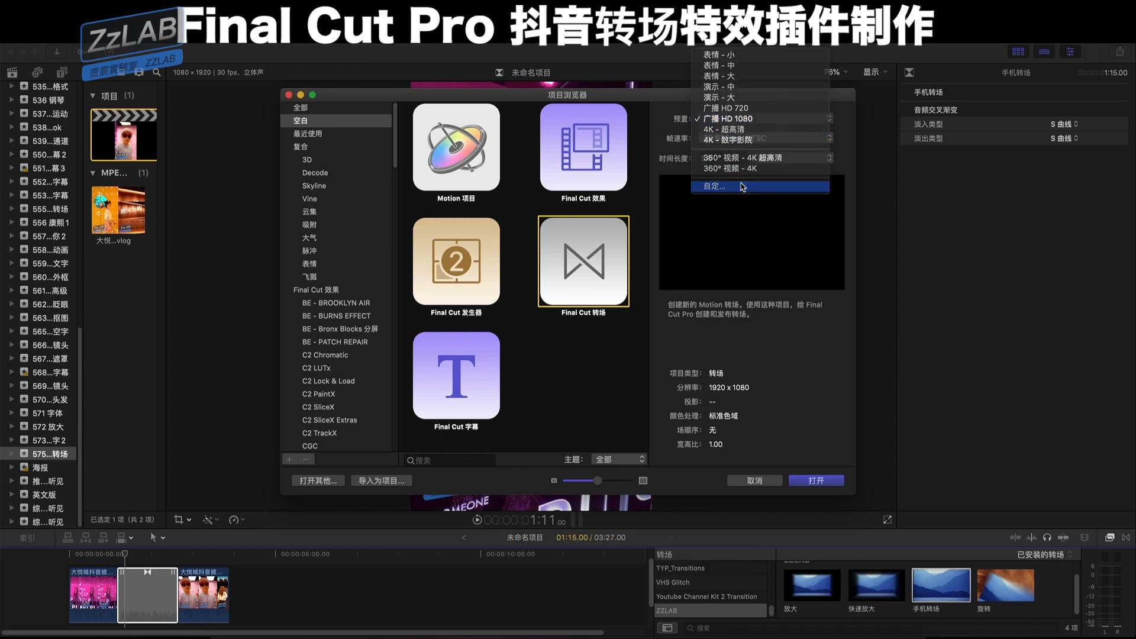
pyautogui.click(713, 139)
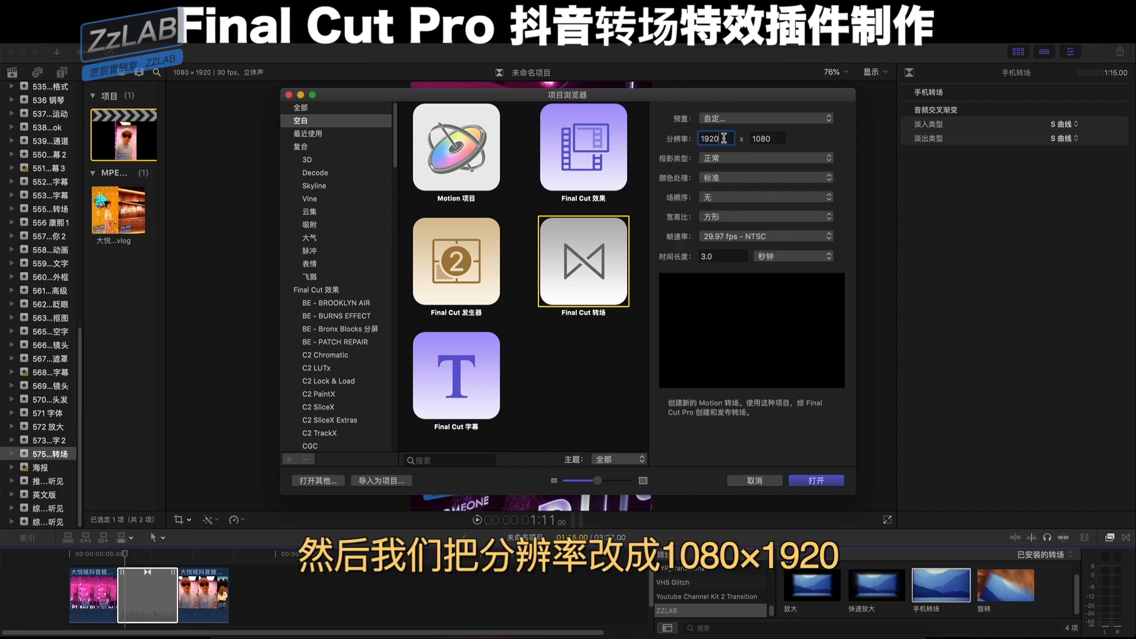
pyautogui.write('1080')
pyautogui.press('Tab')
pyautogui.write('1')
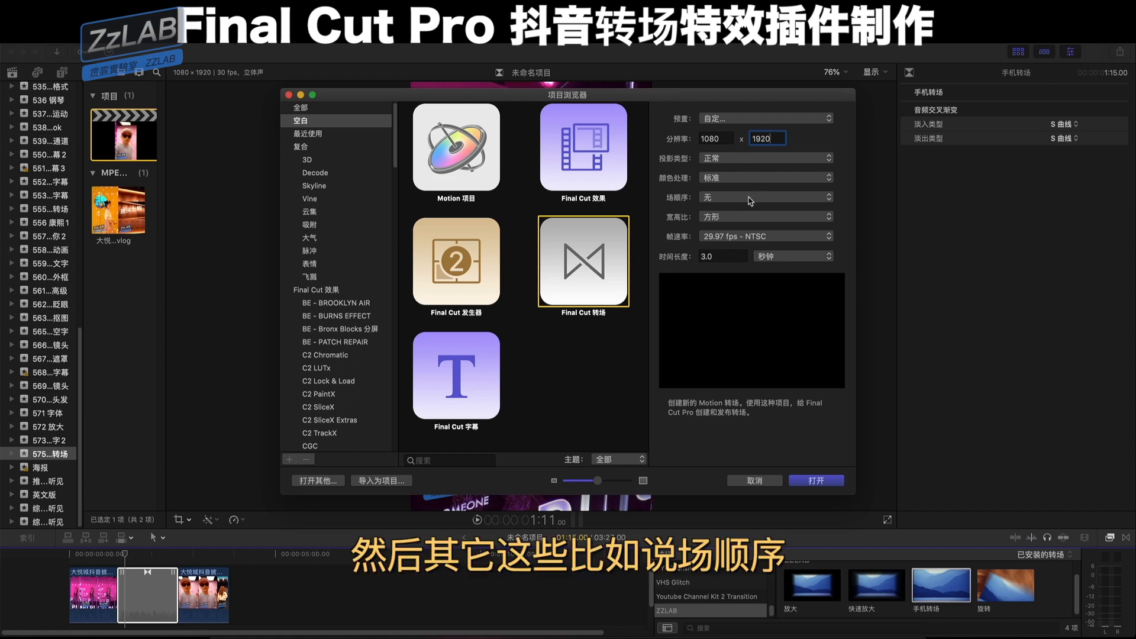
# Set field order 无, aspect ratio 方形, 30 fps and a duration of 3.0 seconds, and create the transition project
pyautogui.click(746, 204)
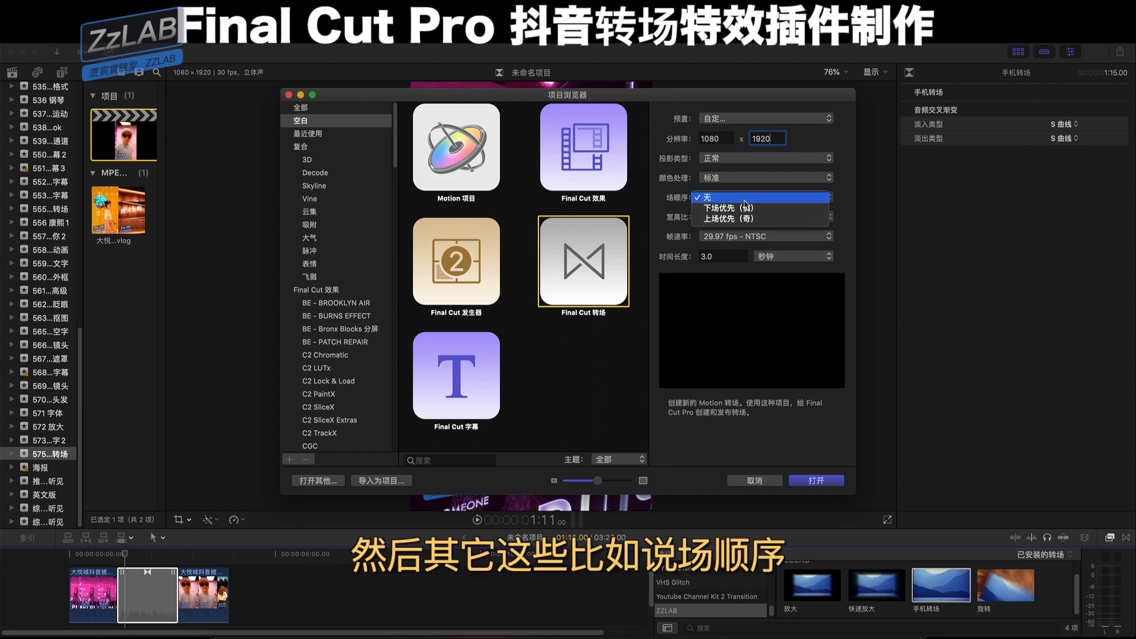
pyautogui.click(746, 203)
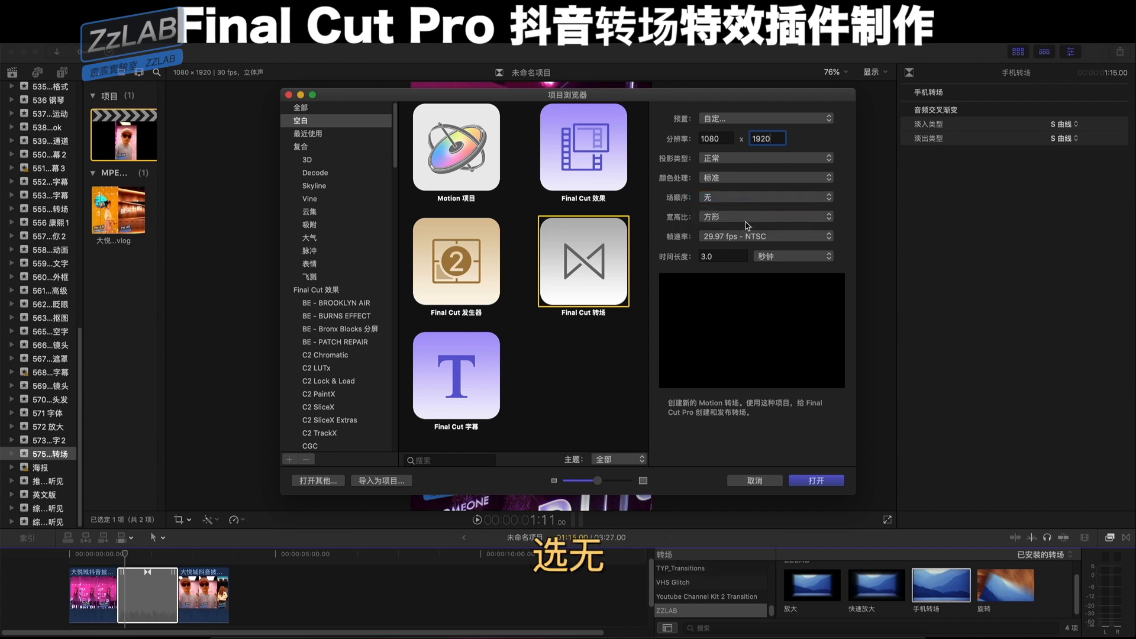
pyautogui.click(747, 220)
pyautogui.click(746, 219)
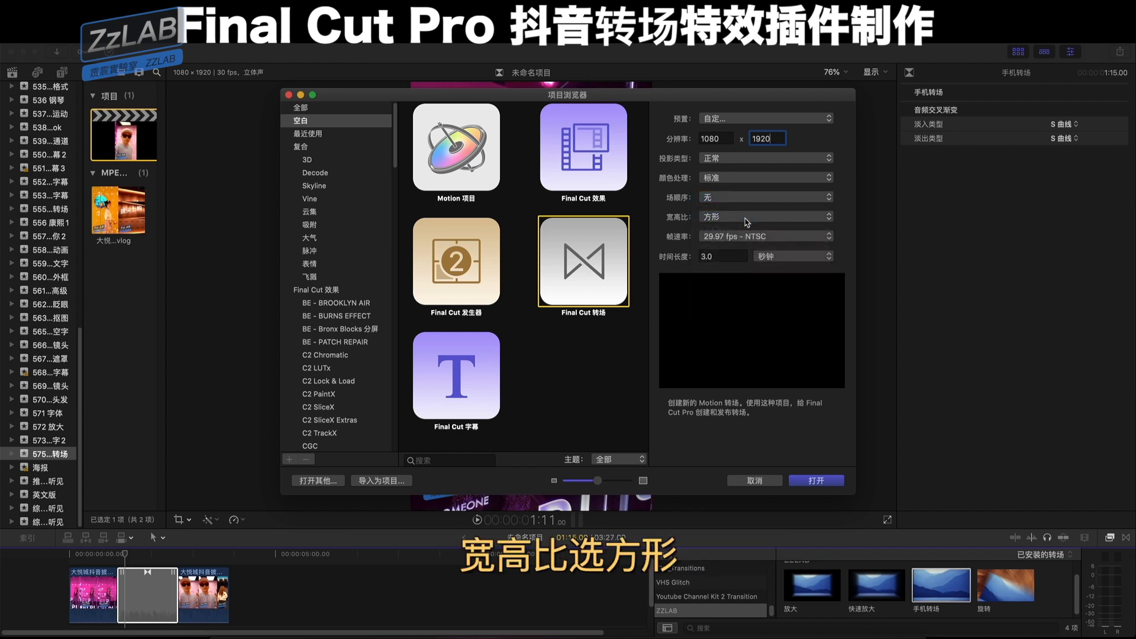
pyautogui.click(749, 237)
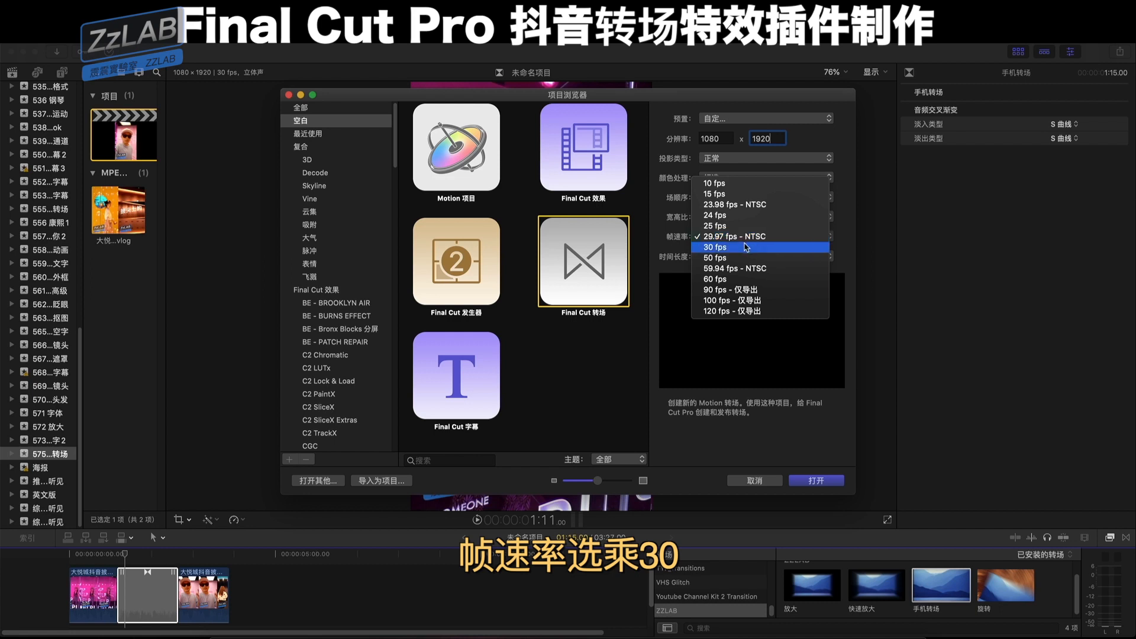
pyautogui.click(746, 247)
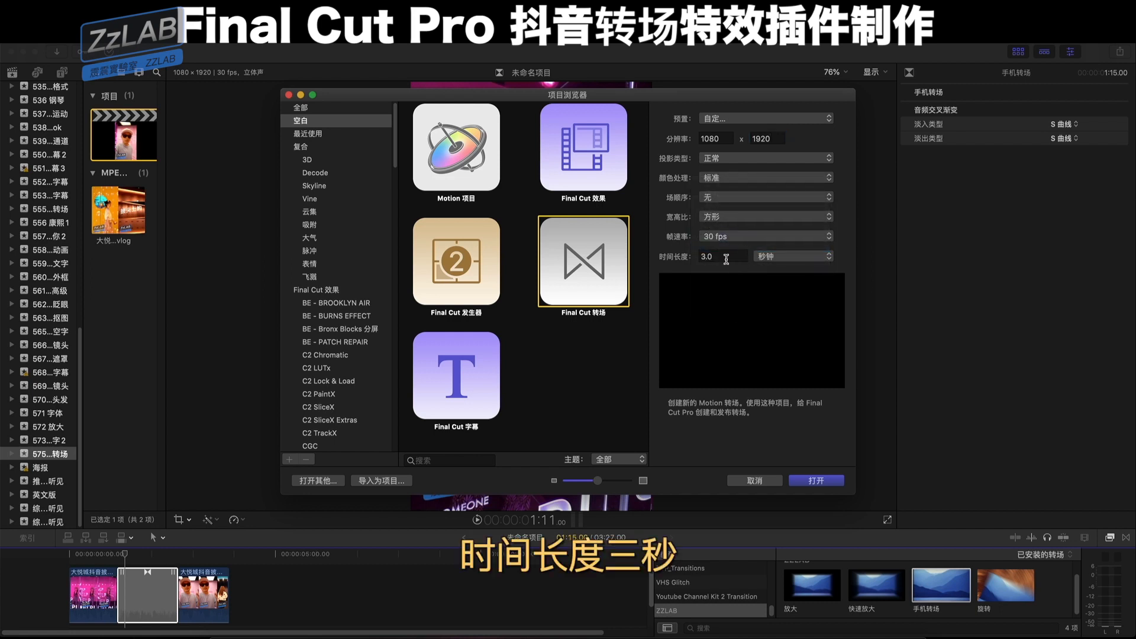
pyautogui.click(726, 259)
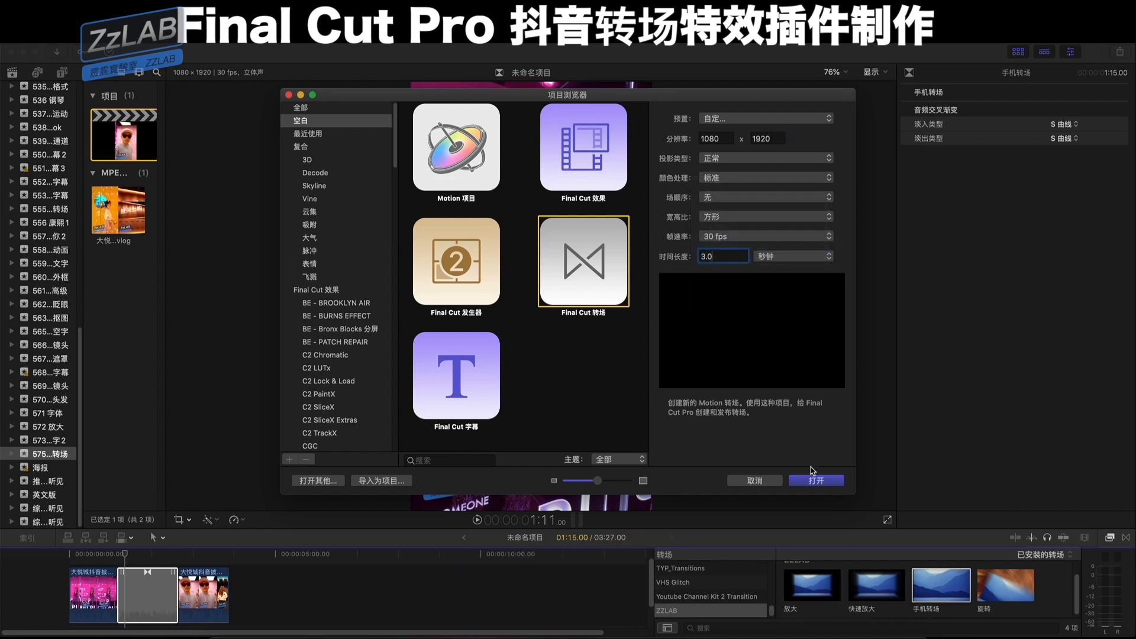
pyautogui.click(812, 480)
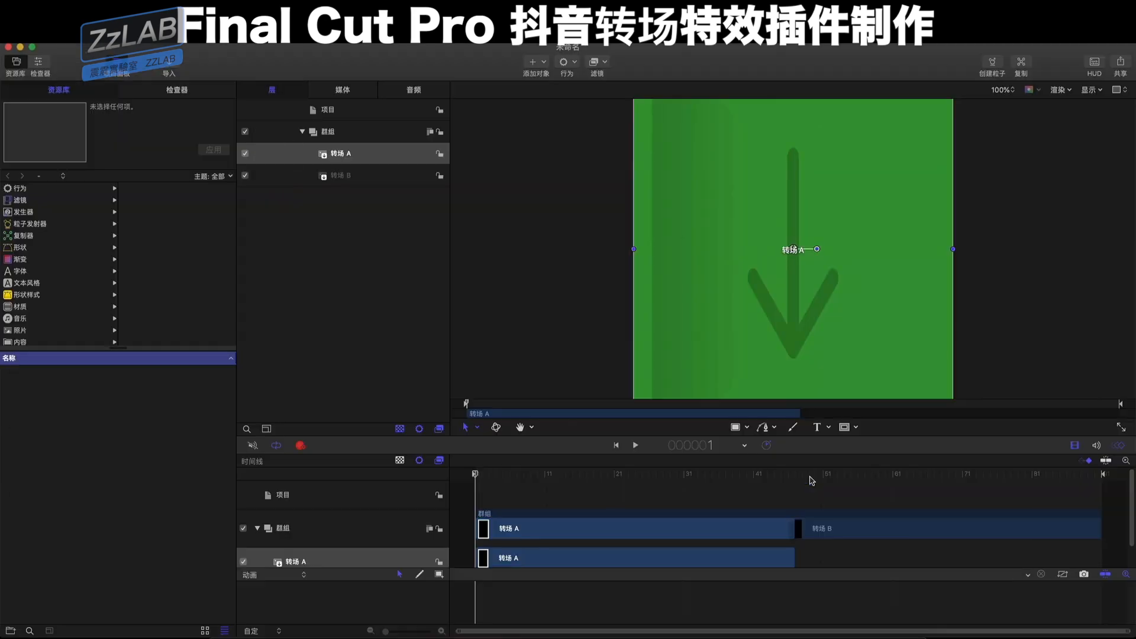
# Extend the 转场 A and 转场 B clips in the timeline so both span the project's full duration
pyautogui.scroll(-2, 625, 512)
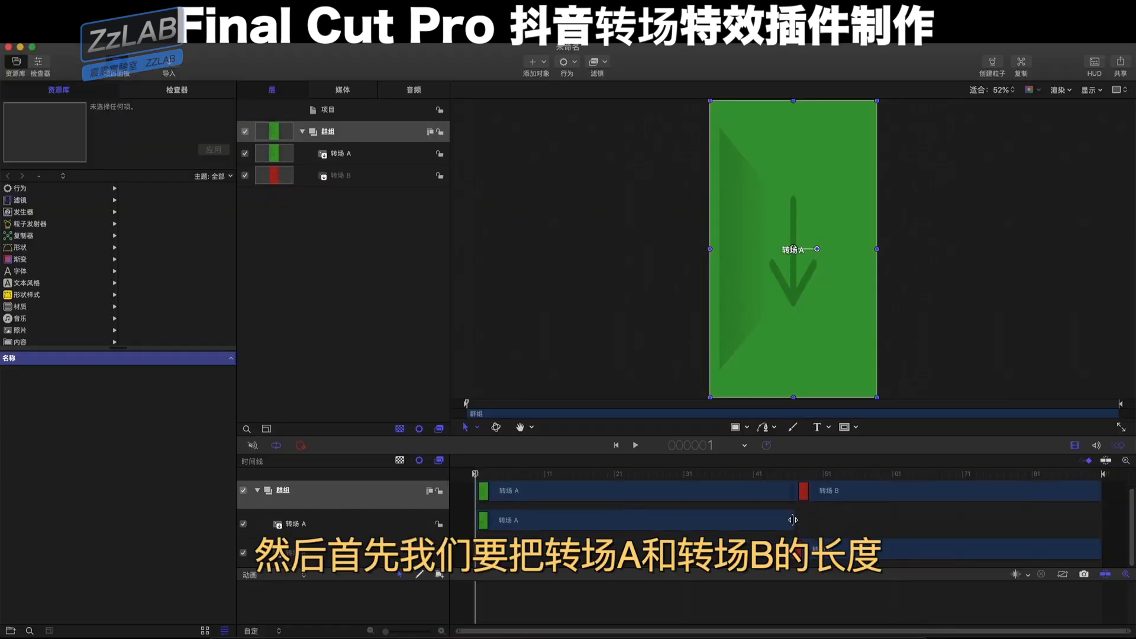
pyautogui.moveTo(793, 519); pyautogui.dragTo(1096, 526)
pyautogui.click(794, 549)
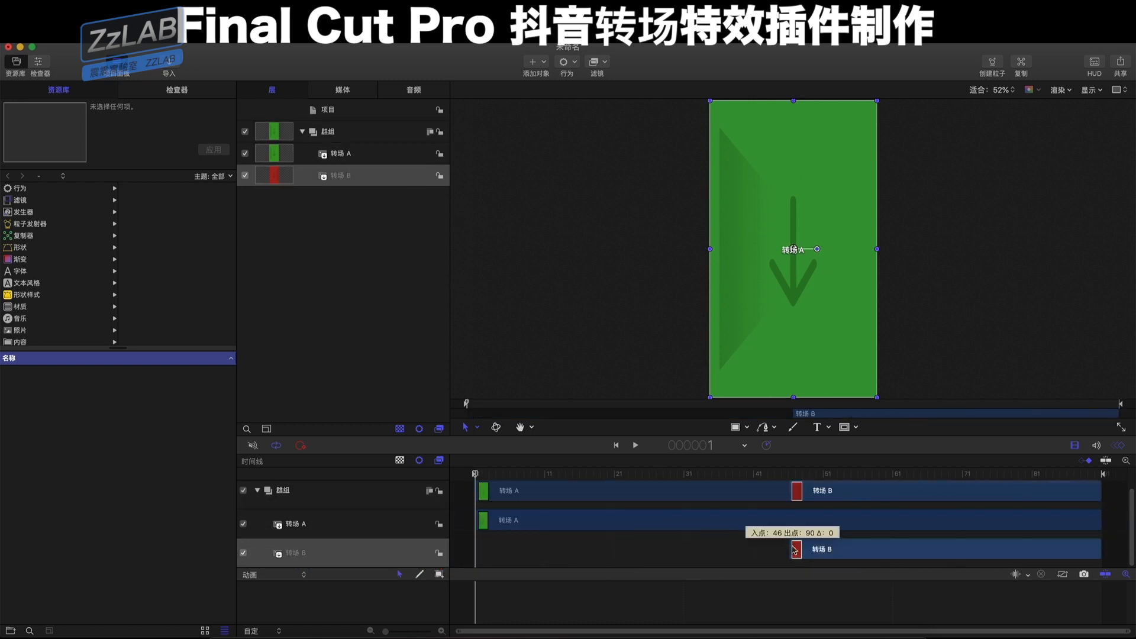
pyautogui.moveTo(794, 549); pyautogui.dragTo(481, 535)
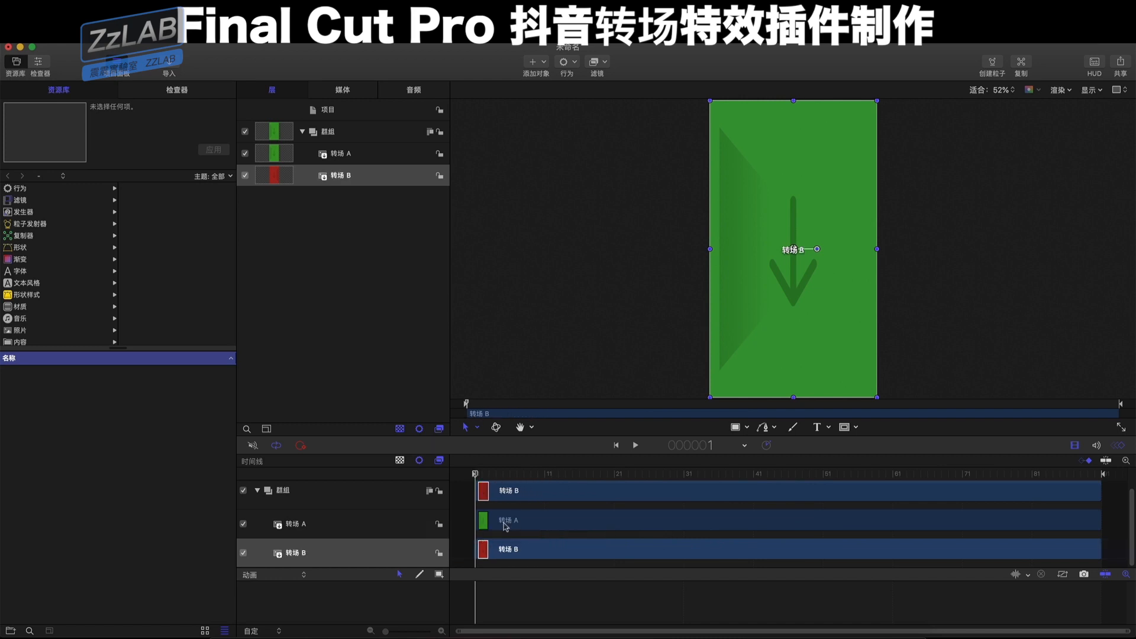
# Move the anchor point of the 群组 group to the lower-left corner of the frame, at about X -544, Y -957
pyautogui.click(488, 475)
pyautogui.scroll(2, 396, 509)
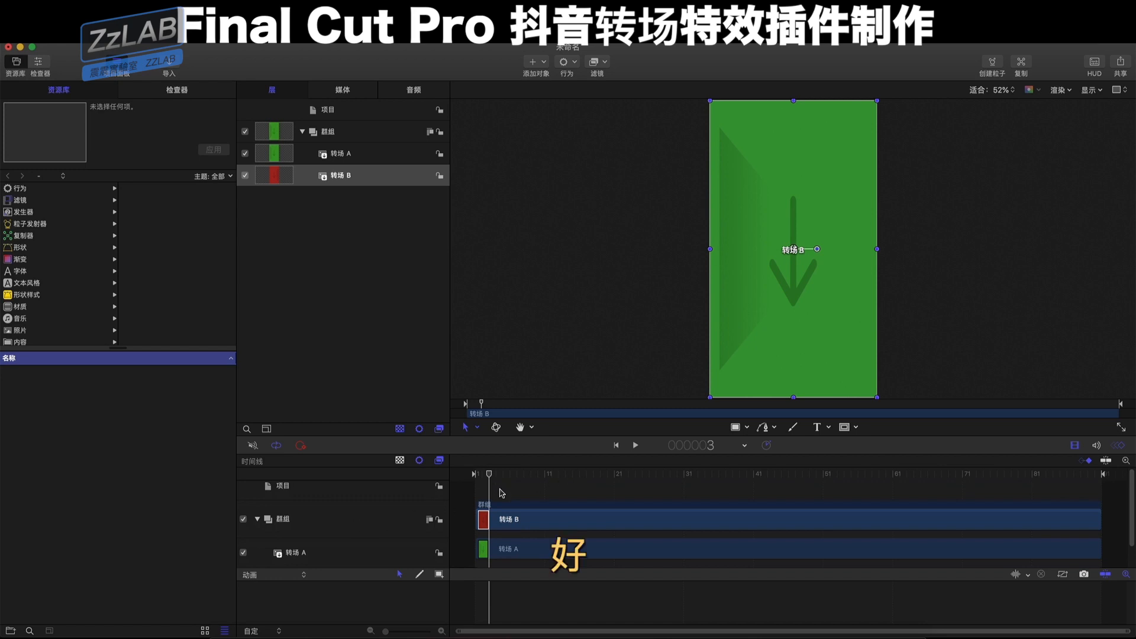
pyautogui.click(343, 522)
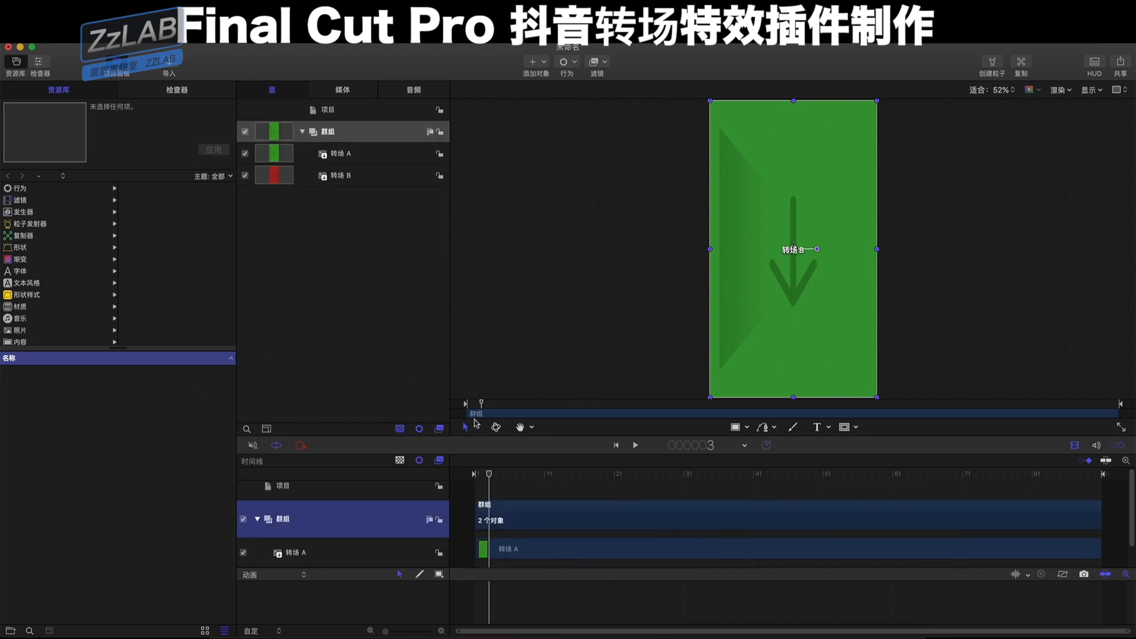
pyautogui.click(477, 428)
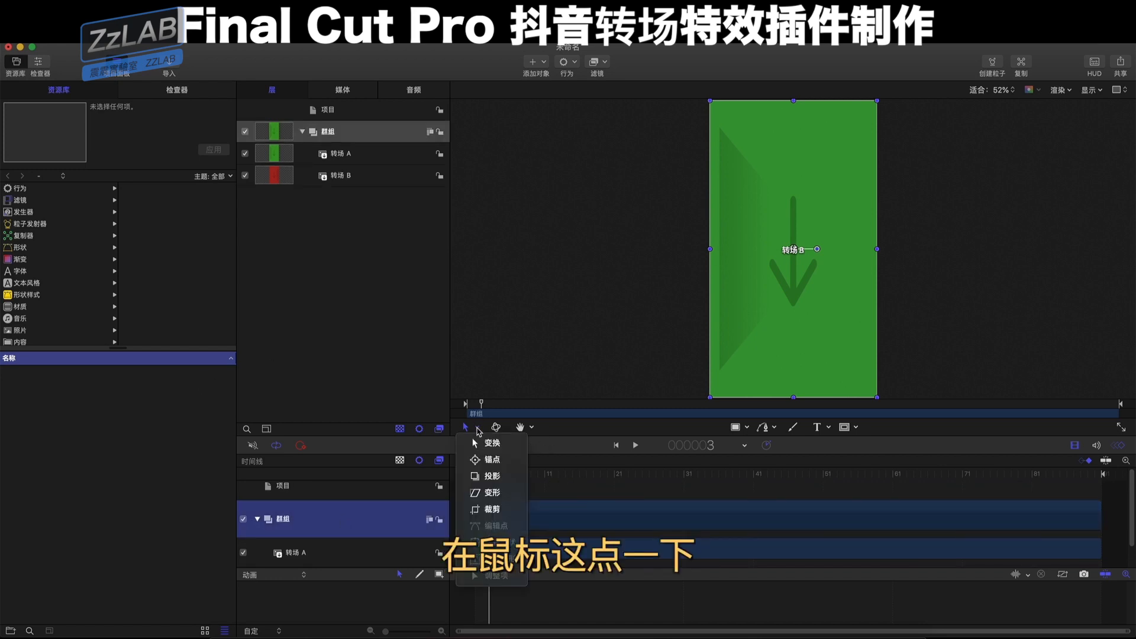
pyautogui.click(488, 461)
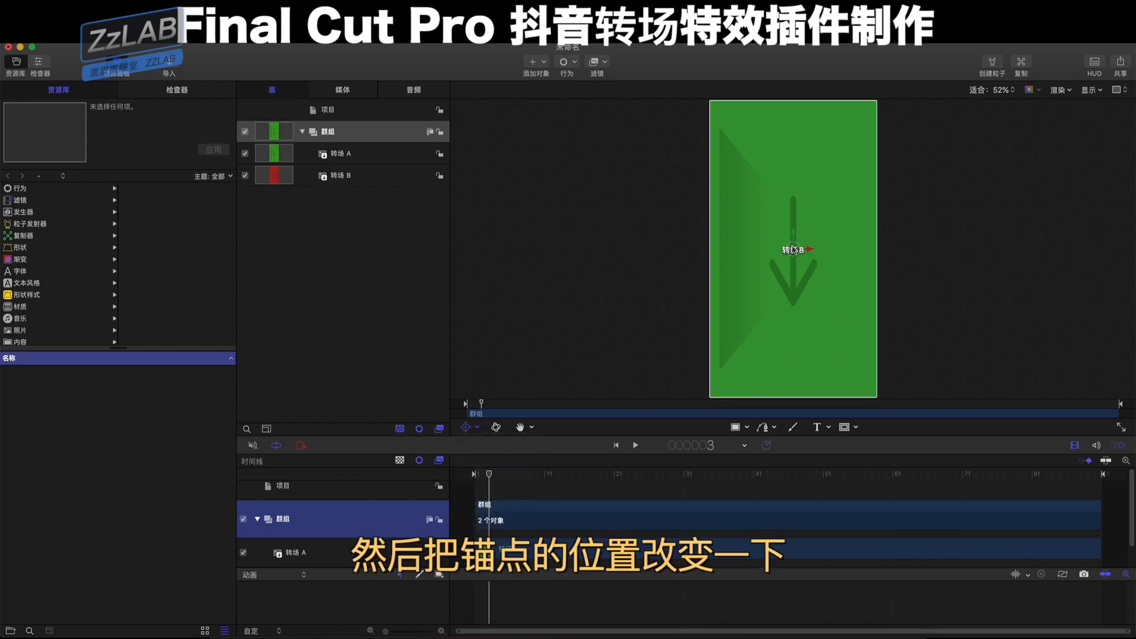
pyautogui.moveTo(793, 249)
pyautogui.mouseDown()
pyautogui.moveTo(782, 275)
pyautogui.moveTo(793, 249)
pyautogui.mouseUp()
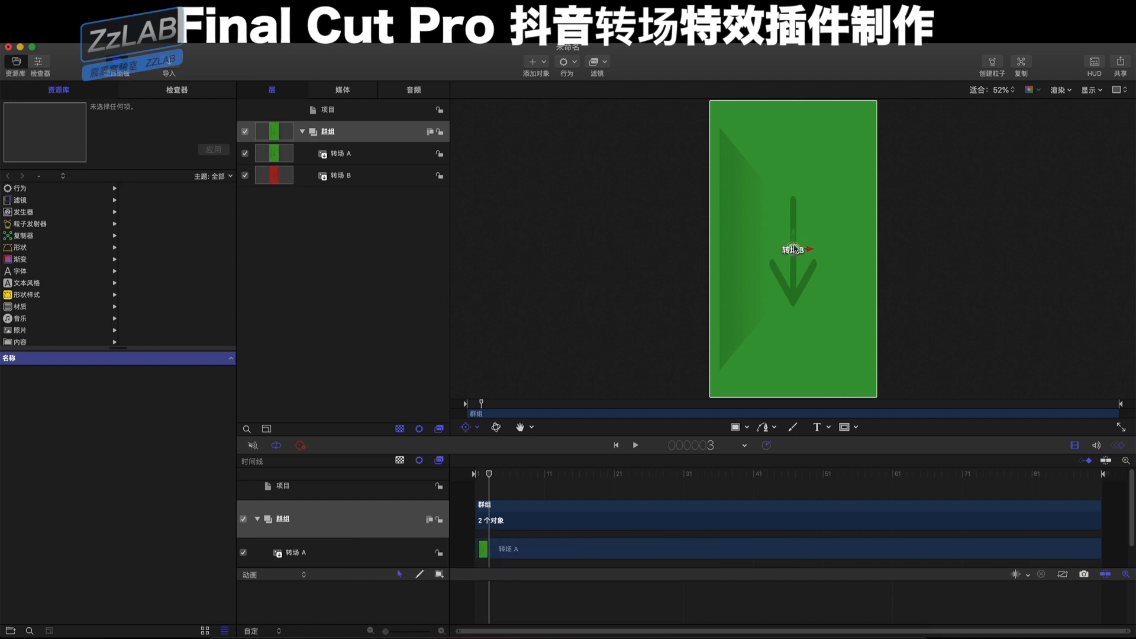
pyautogui.click(793, 248)
pyautogui.moveTo(793, 249); pyautogui.dragTo(712, 397)
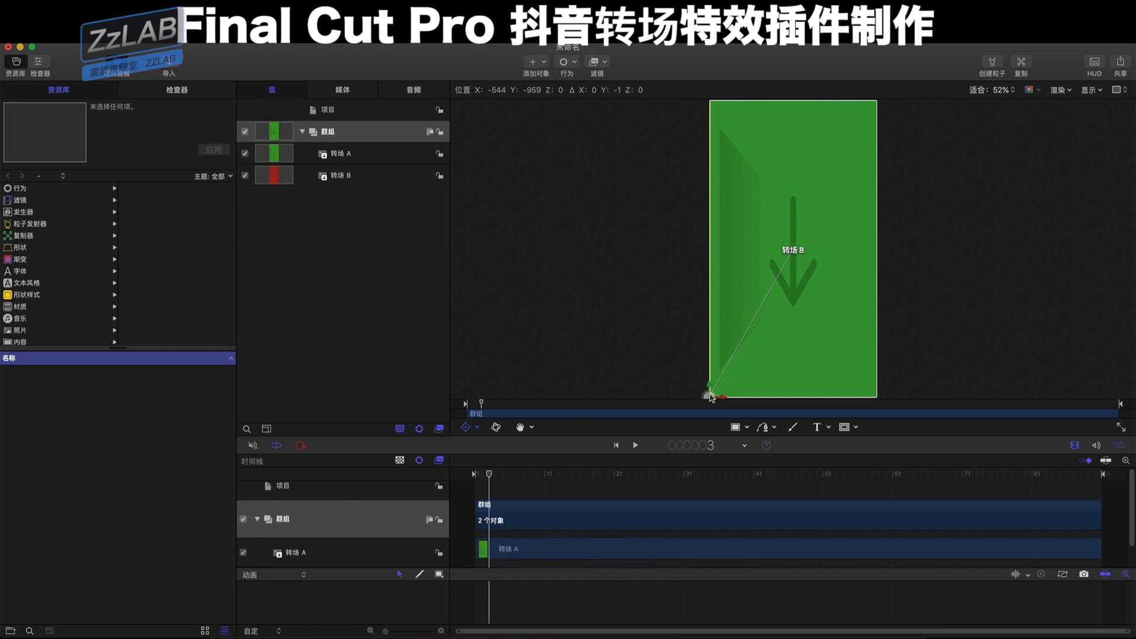
pyautogui.moveTo(709, 396); pyautogui.dragTo(709, 396)
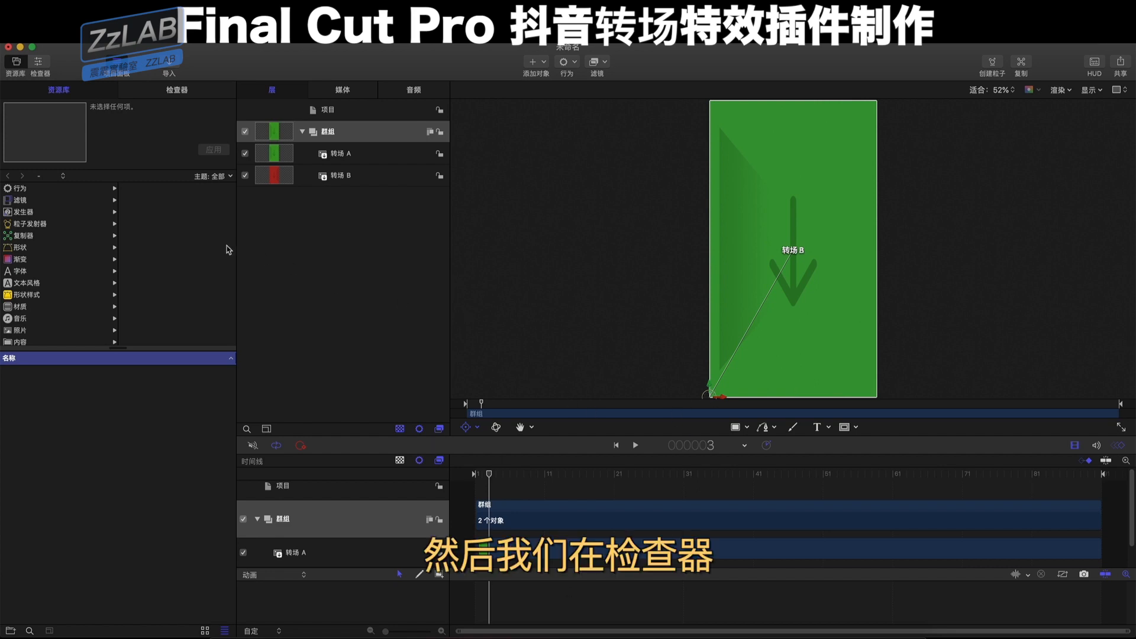
# Keyframe the group's Z rotation from 0° at frame 1 to 90° at frame 15
pyautogui.click(175, 94)
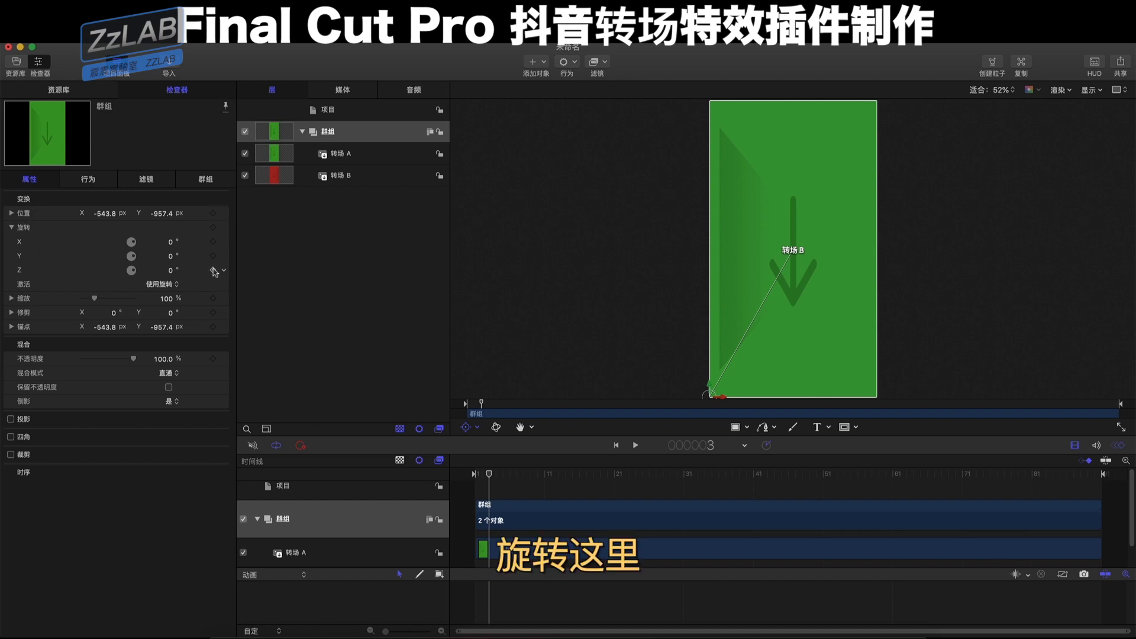
pyautogui.press('Home')
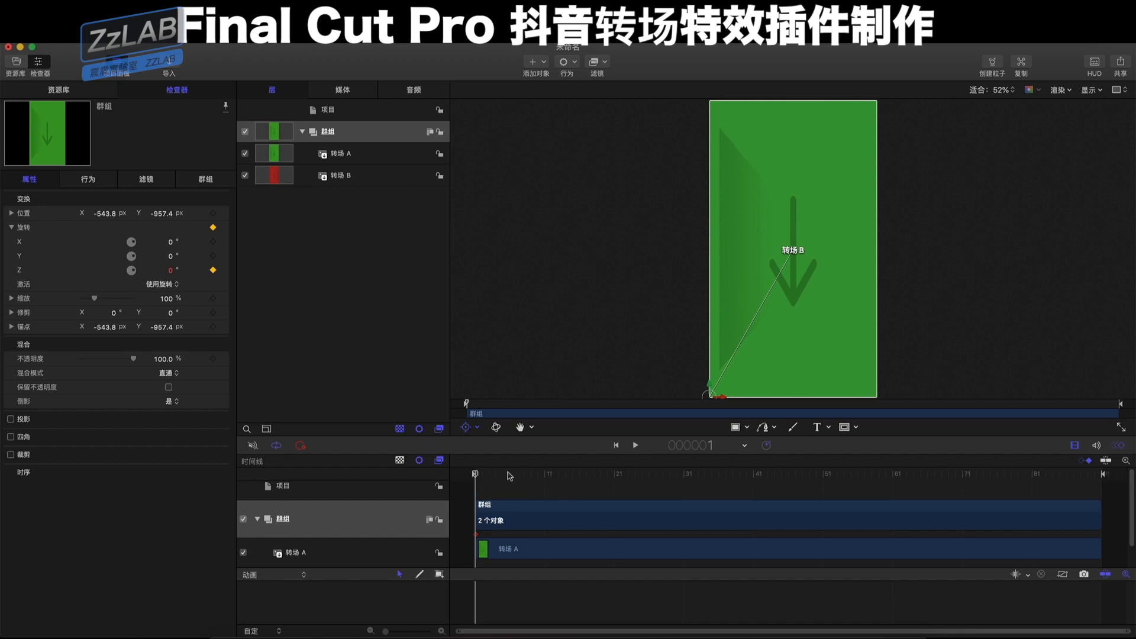
pyautogui.click(578, 474)
pyautogui.moveTo(577, 474); pyautogui.dragTo(570, 474)
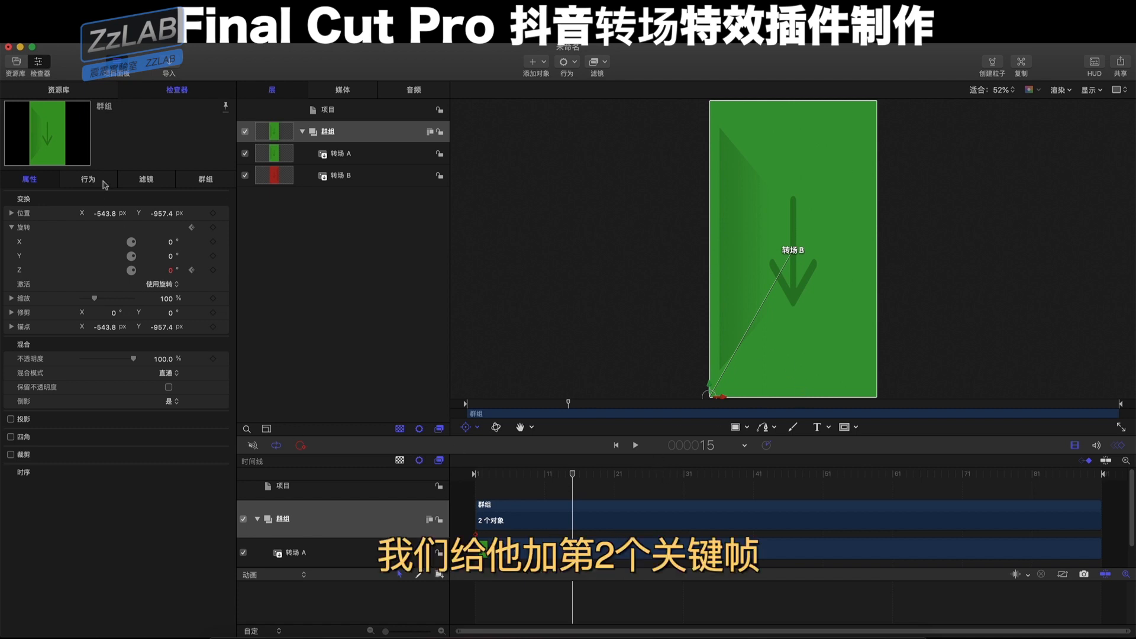
pyautogui.moveTo(173, 275); pyautogui.dragTo(214, 276)
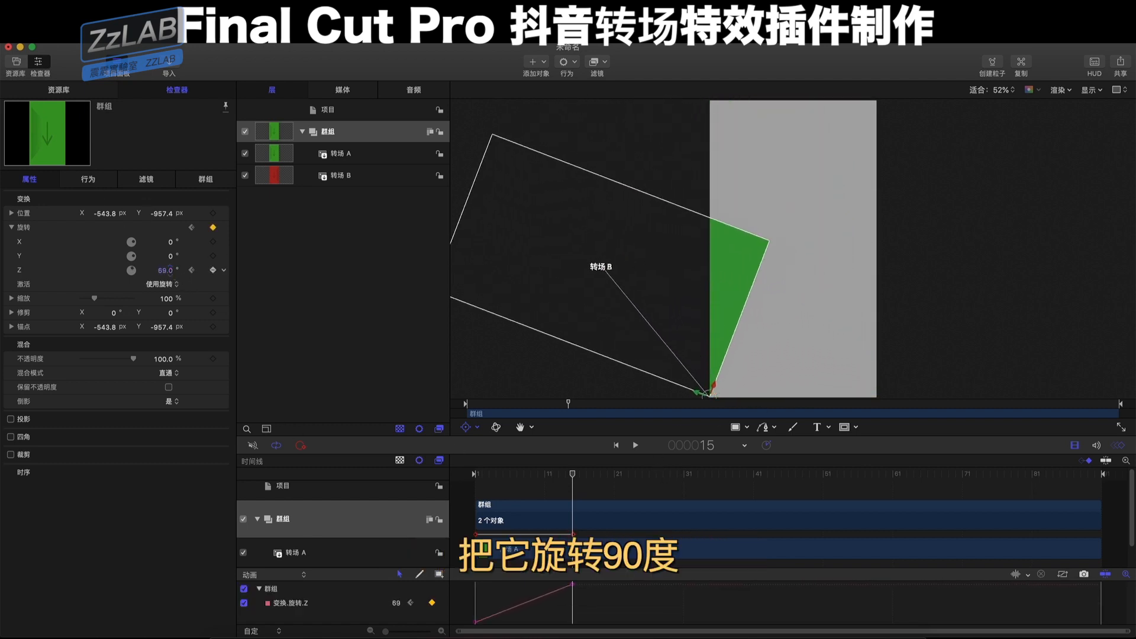
pyautogui.click(168, 271)
pyautogui.write('90')
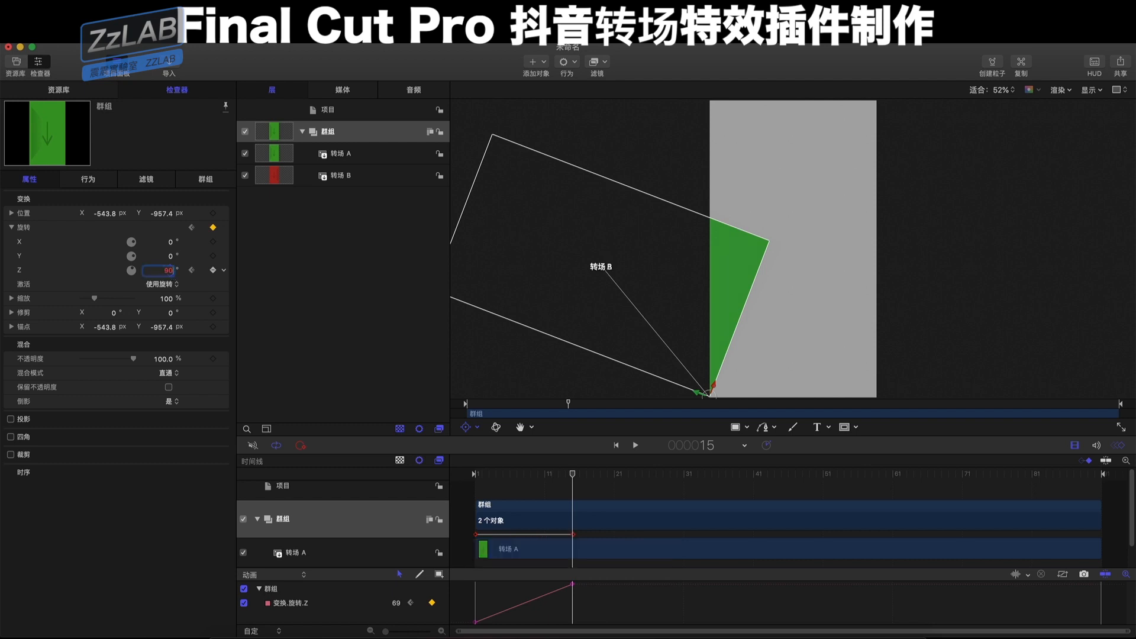
pyautogui.press('Return')
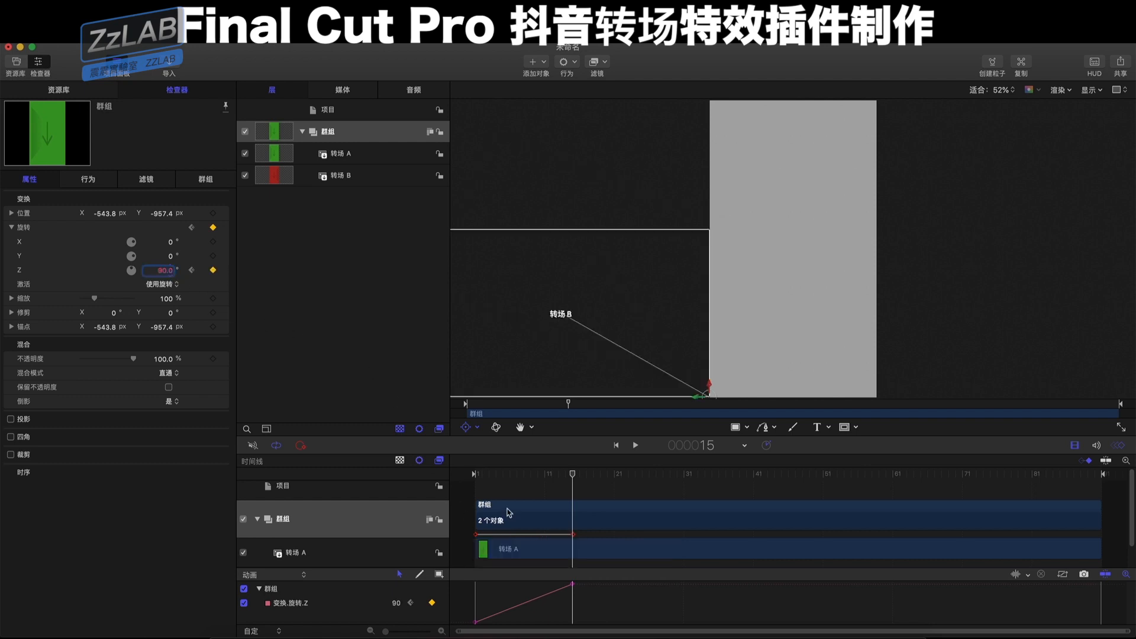
# Rotate 转场 B to -90° on Z and move it to fill the frame, at about X 420, Y -1502
pyautogui.scroll(-2, 348, 535)
pyautogui.click(341, 561)
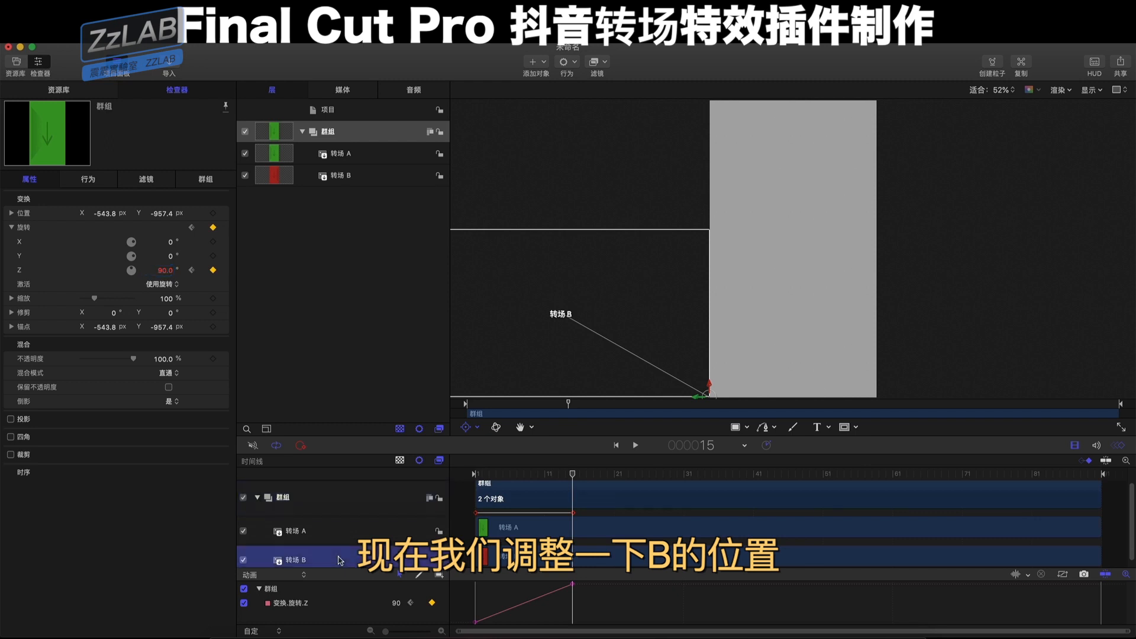
pyautogui.moveTo(567, 272); pyautogui.dragTo(799, 222)
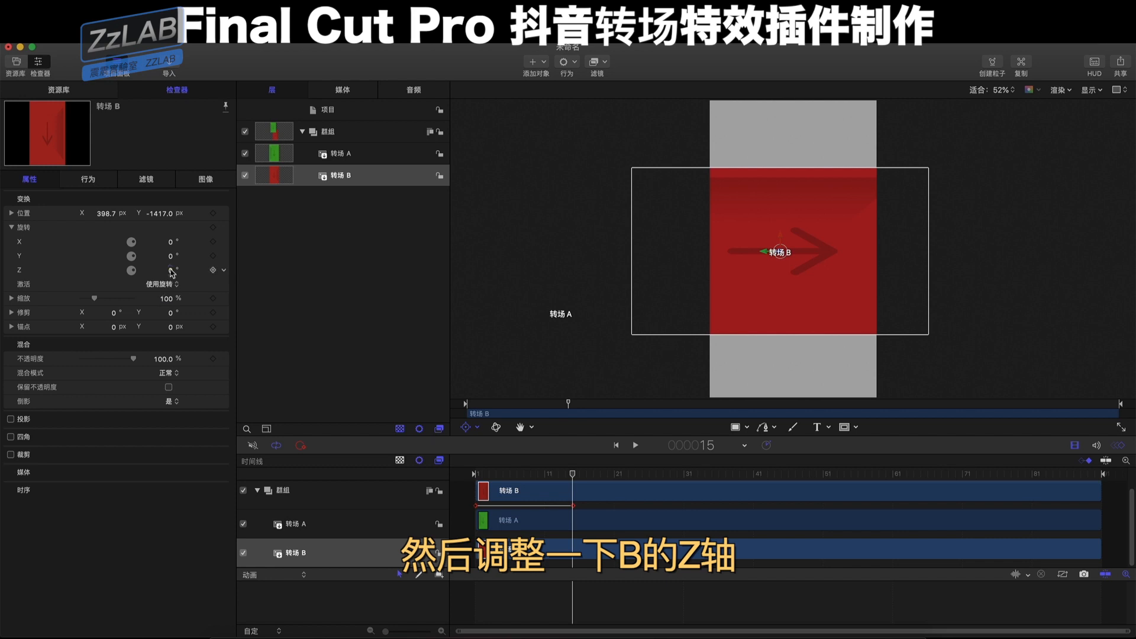
pyautogui.moveTo(172, 271); pyautogui.dragTo(171, 273)
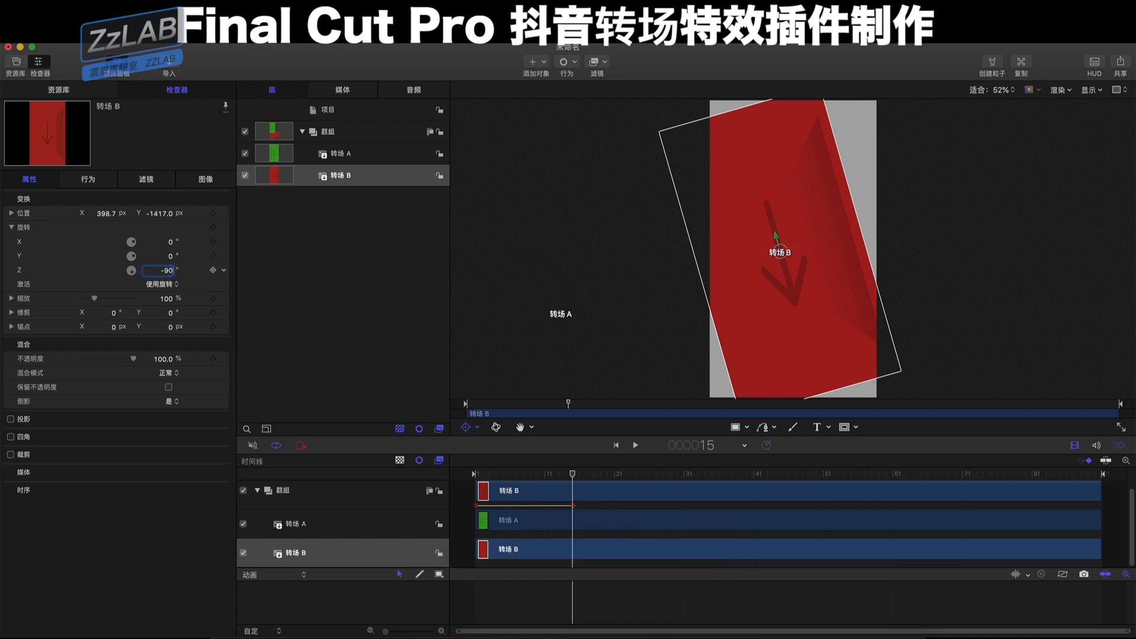
pyautogui.press('Return')
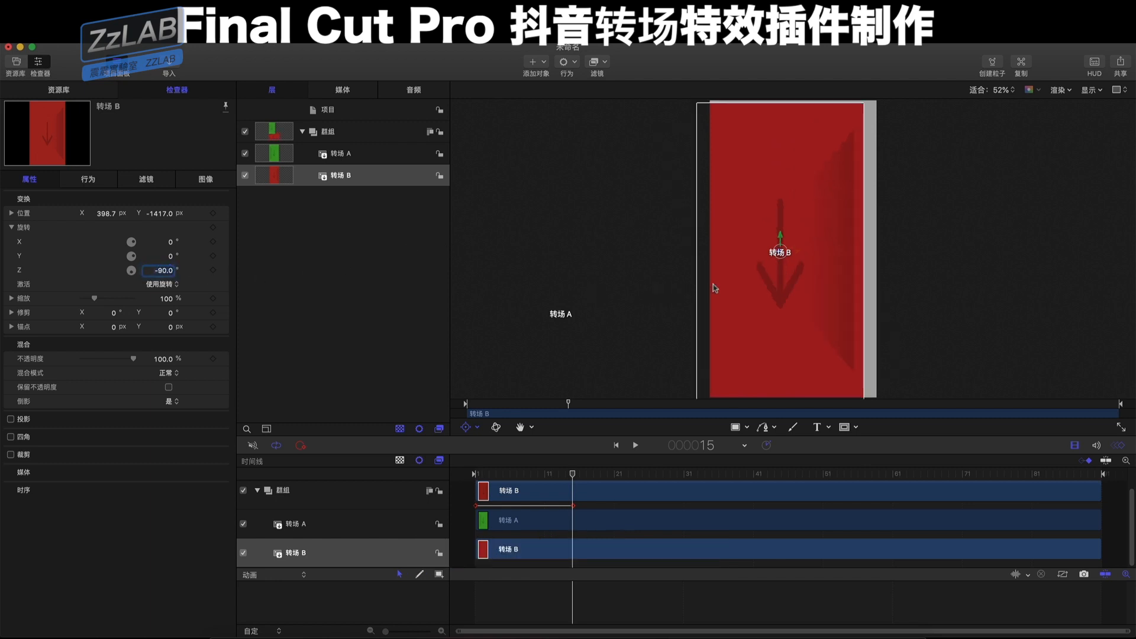
pyautogui.moveTo(750, 280); pyautogui.dragTo(758, 273)
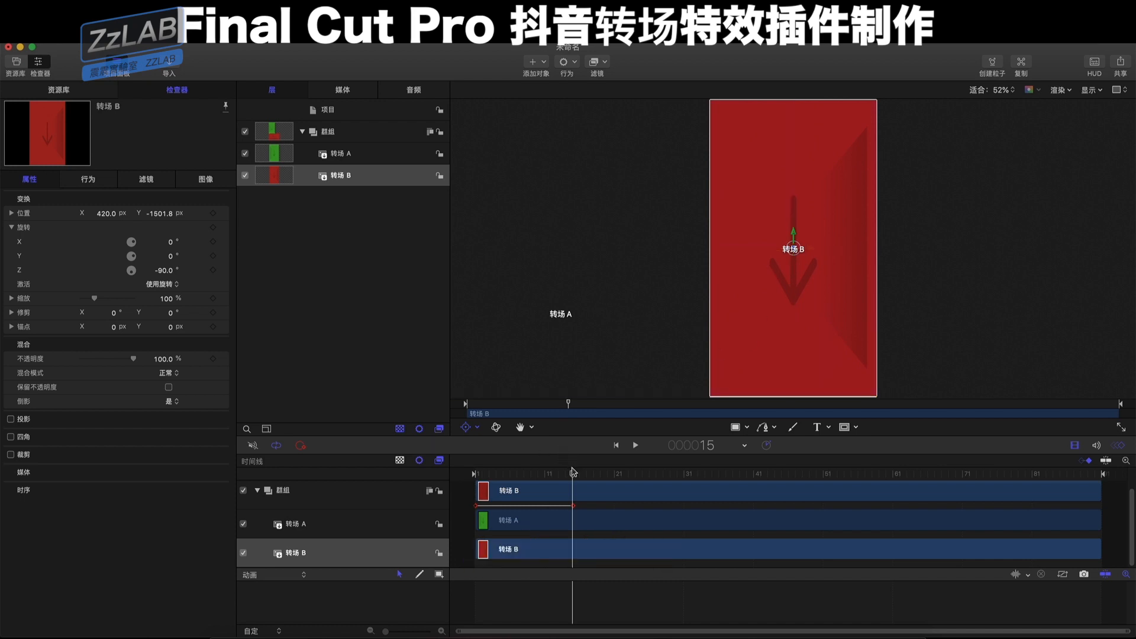
# At frame 9, where the frame's upper area is uncovered, make a clone layer of 转场 A
pyautogui.moveTo(574, 472); pyautogui.dragTo(522, 474)
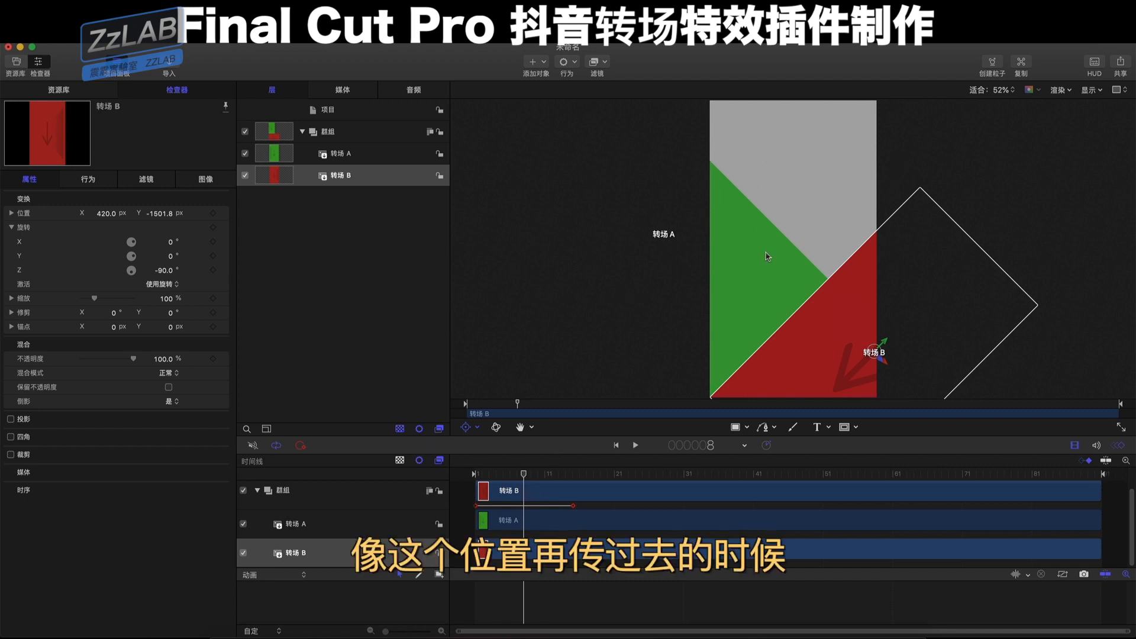
pyautogui.moveTo(523, 479); pyautogui.dragTo(531, 478)
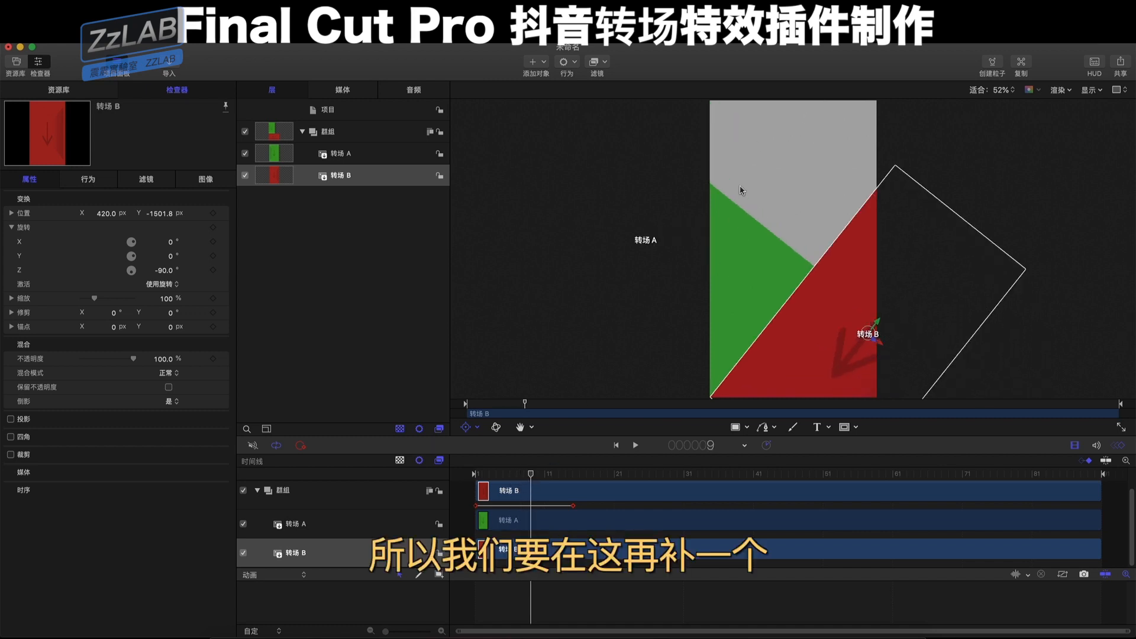
pyautogui.click(353, 521)
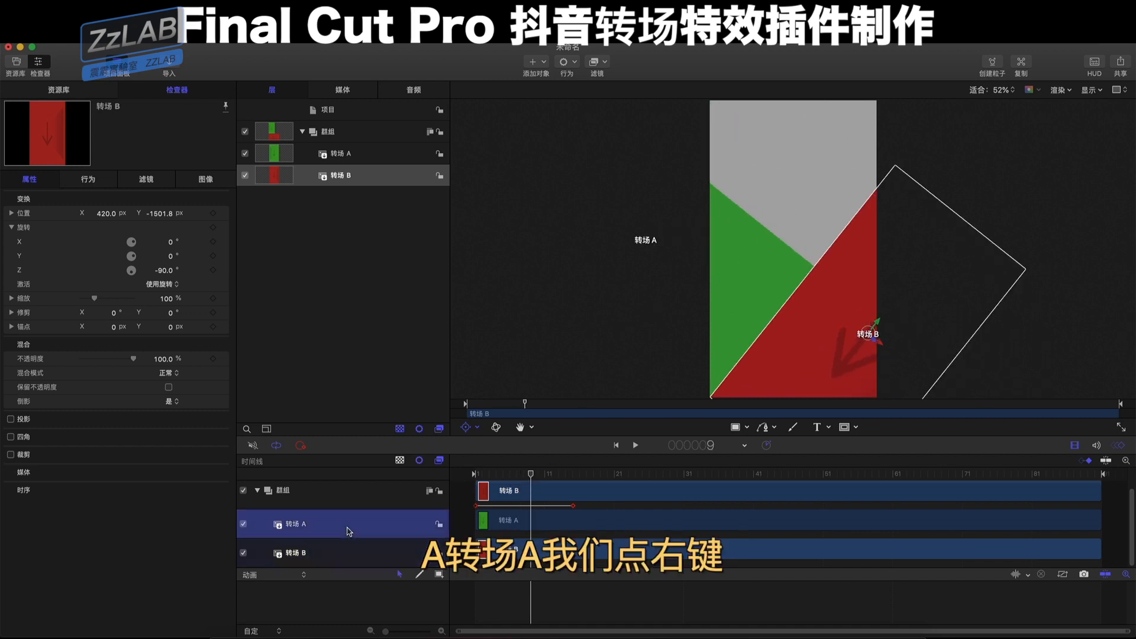
pyautogui.rightClick(314, 526)
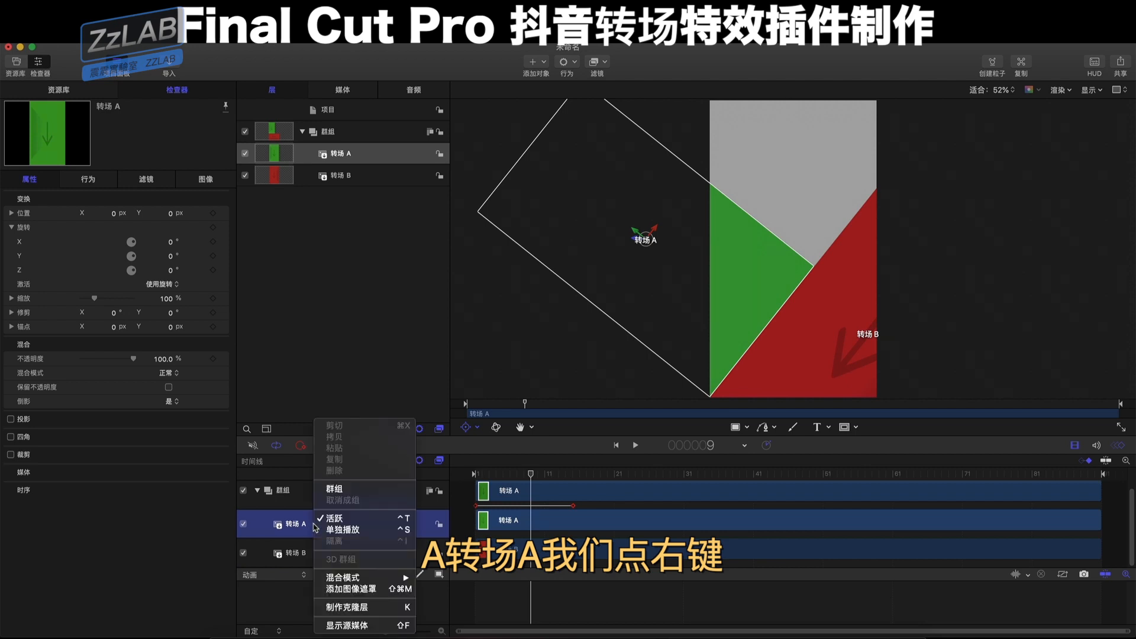
pyautogui.click(353, 606)
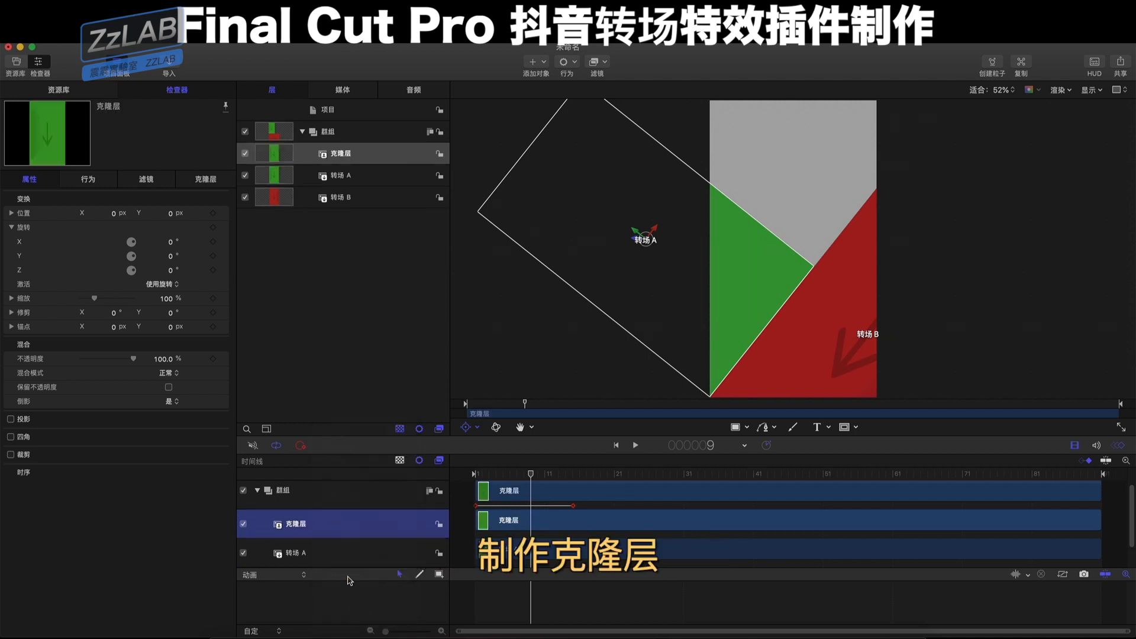
# Rename the clone layer 克隆层A and place 转场 A above it in the layer order
pyautogui.doubleClick(305, 524)
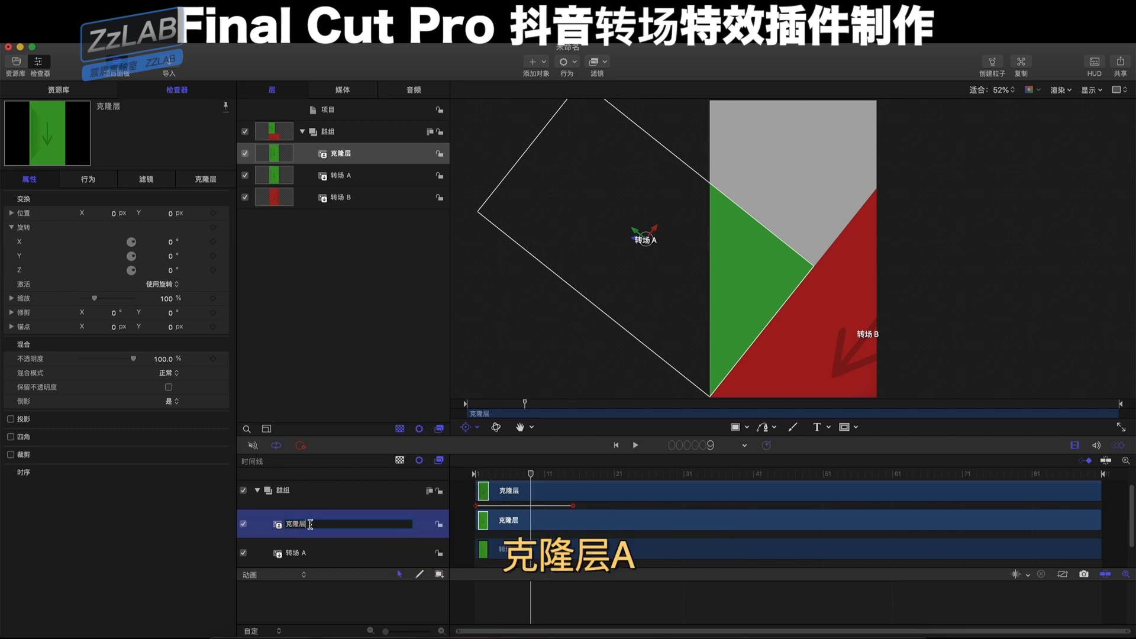
pyautogui.write('A')
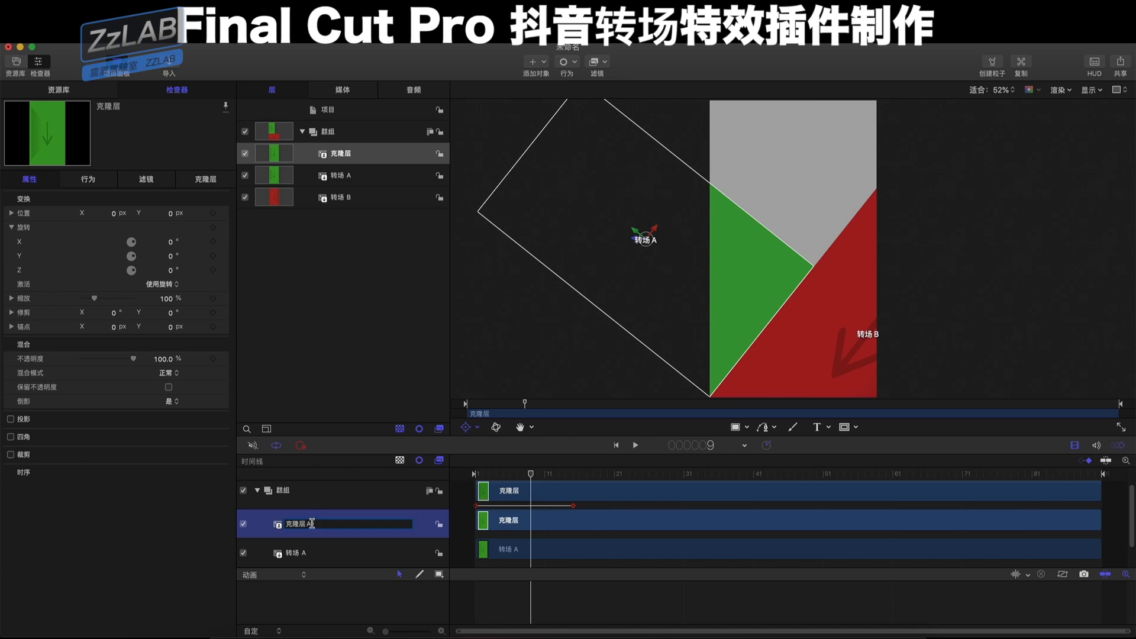
pyautogui.press('Return')
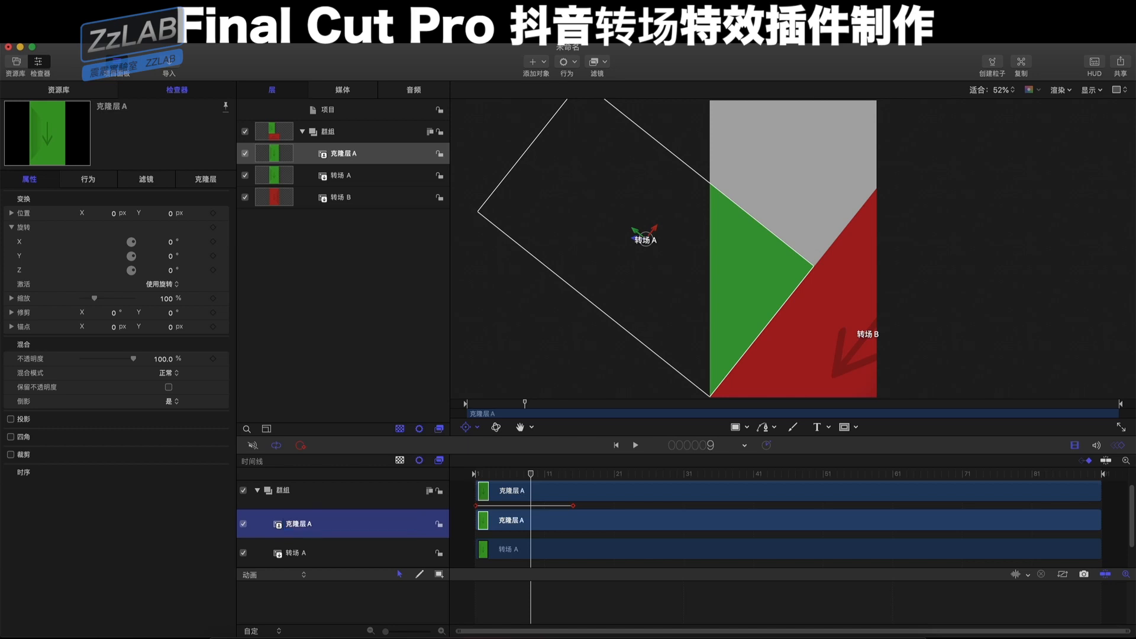
pyautogui.click(302, 559)
pyautogui.moveTo(301, 554); pyautogui.dragTo(303, 517)
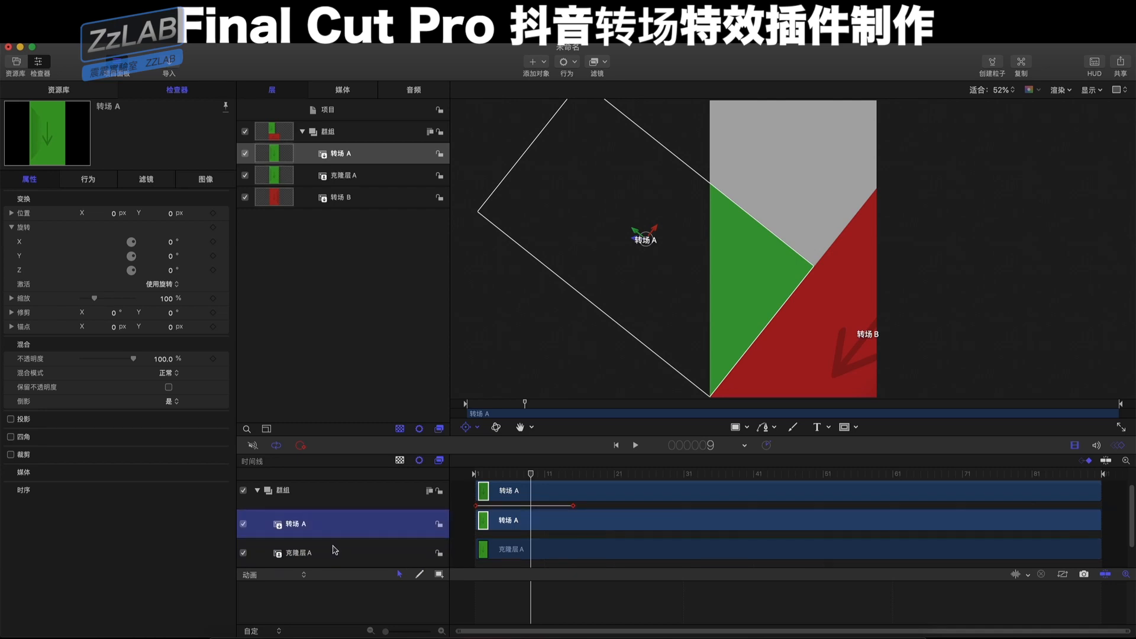
# Rotate 克隆层A to -90° on Z and move it against 转场 B's edge, at about X 414, Y -439
pyautogui.click(333, 550)
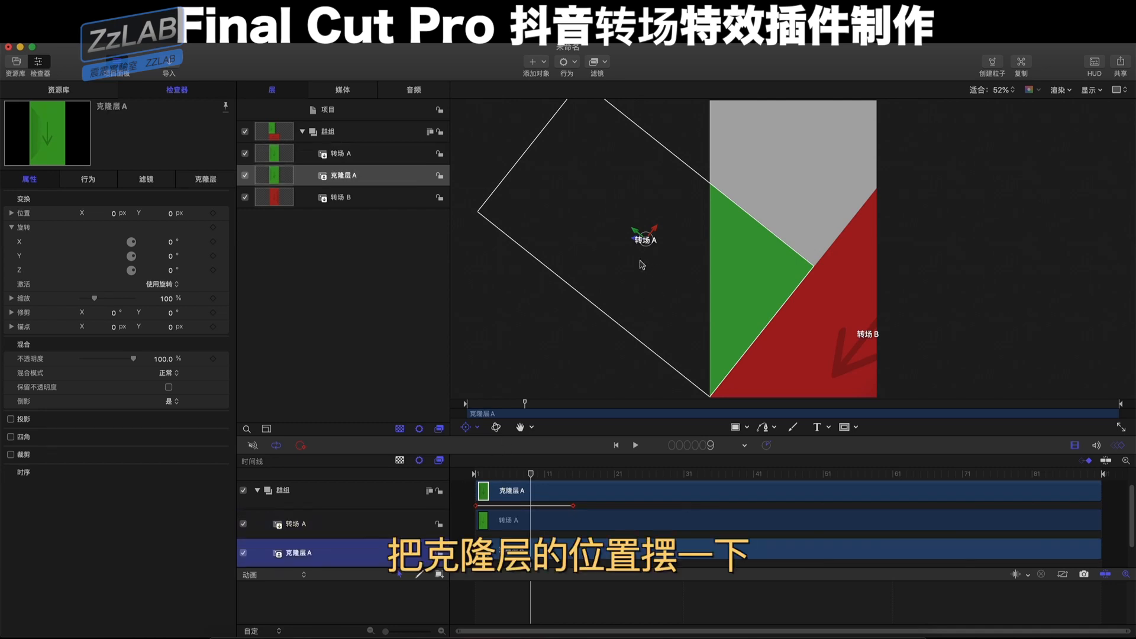
pyautogui.moveTo(651, 251); pyautogui.dragTo(714, 223)
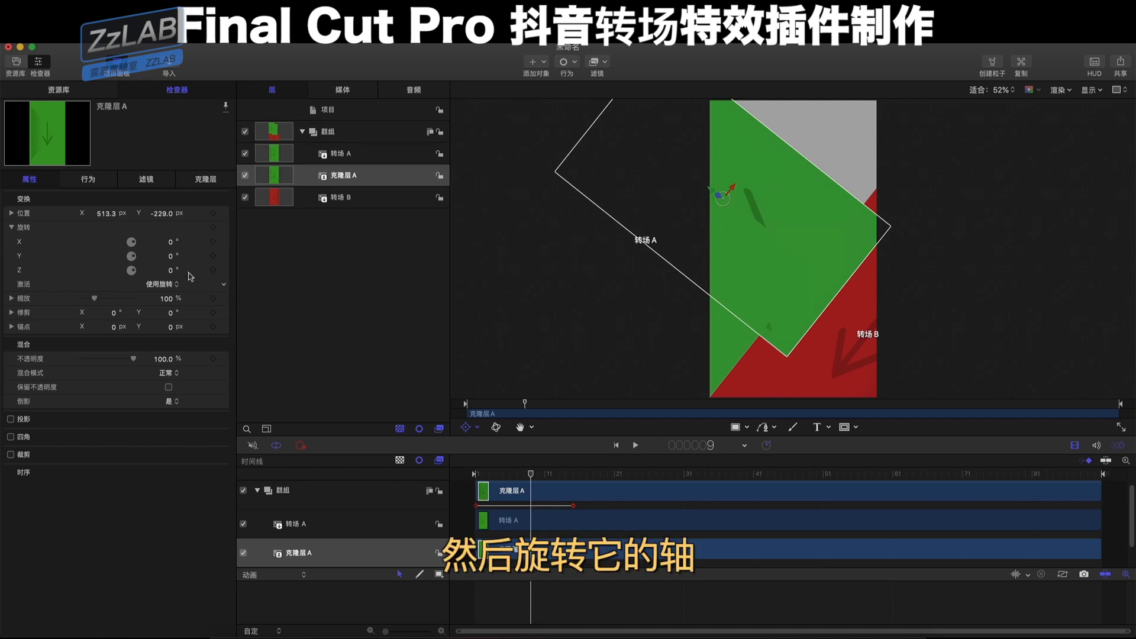
pyautogui.moveTo(172, 272); pyautogui.dragTo(169, 273)
pyautogui.doubleClick(169, 273)
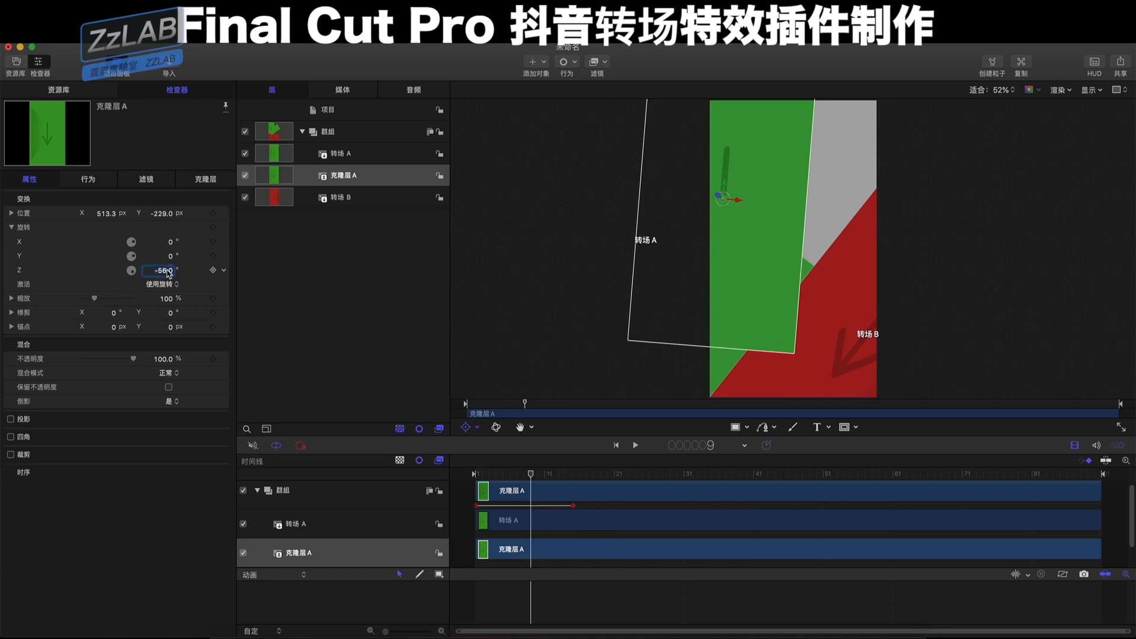
pyautogui.write('-90')
pyautogui.press('Return')
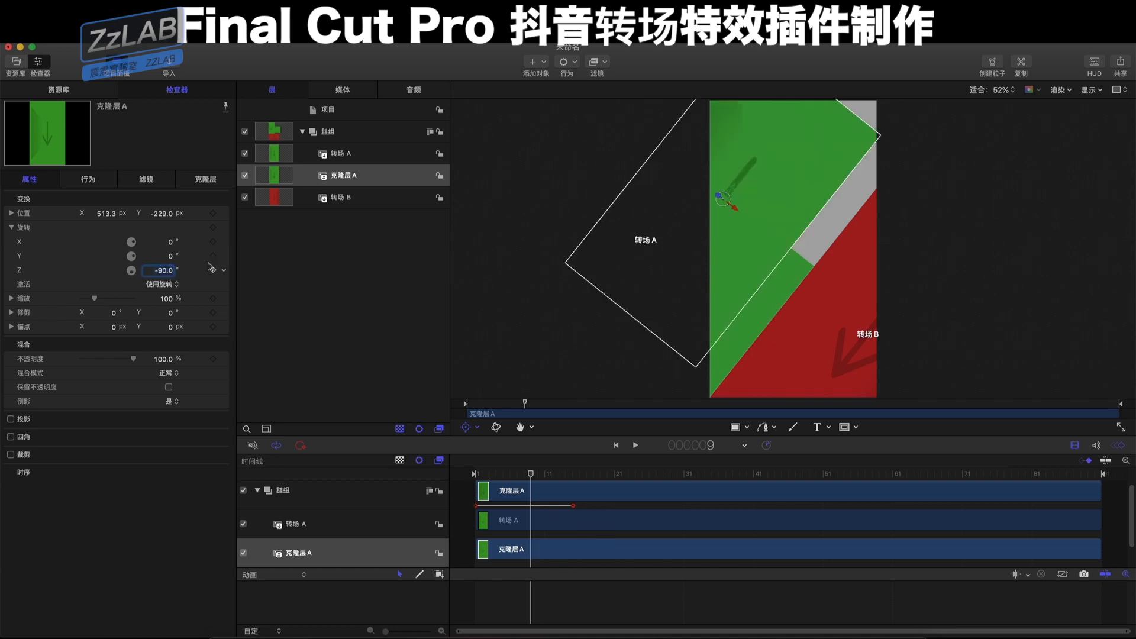
pyautogui.moveTo(744, 195)
pyautogui.mouseDown()
pyautogui.moveTo(747, 183)
pyautogui.moveTo(761, 227)
pyautogui.mouseUp()
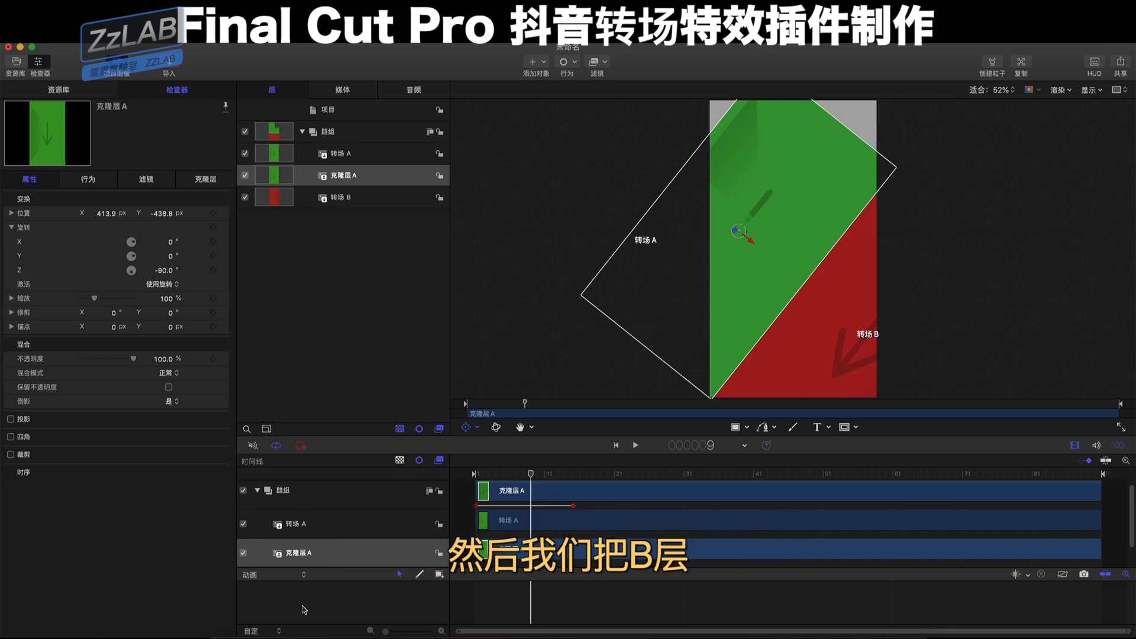
# Move 转场 B to the top of the 群组 group's layers and play the transition from the first frame
pyautogui.scroll(-2, 317, 547)
pyautogui.moveTo(318, 554); pyautogui.dragTo(319, 501)
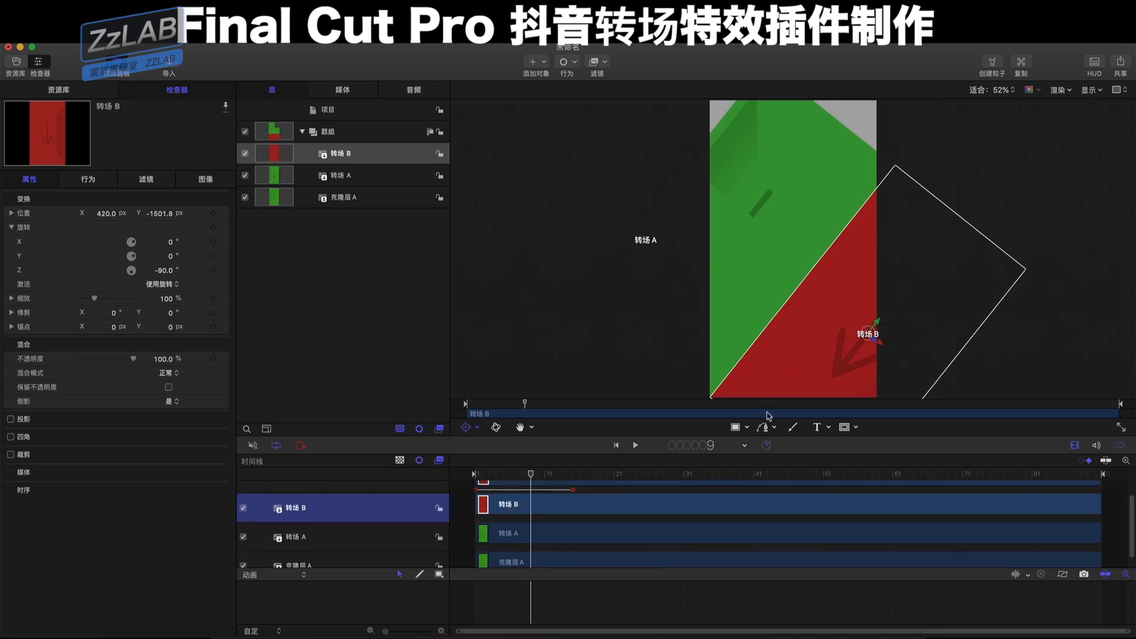
pyautogui.moveTo(533, 473); pyautogui.dragTo(496, 473)
pyautogui.press('Home')
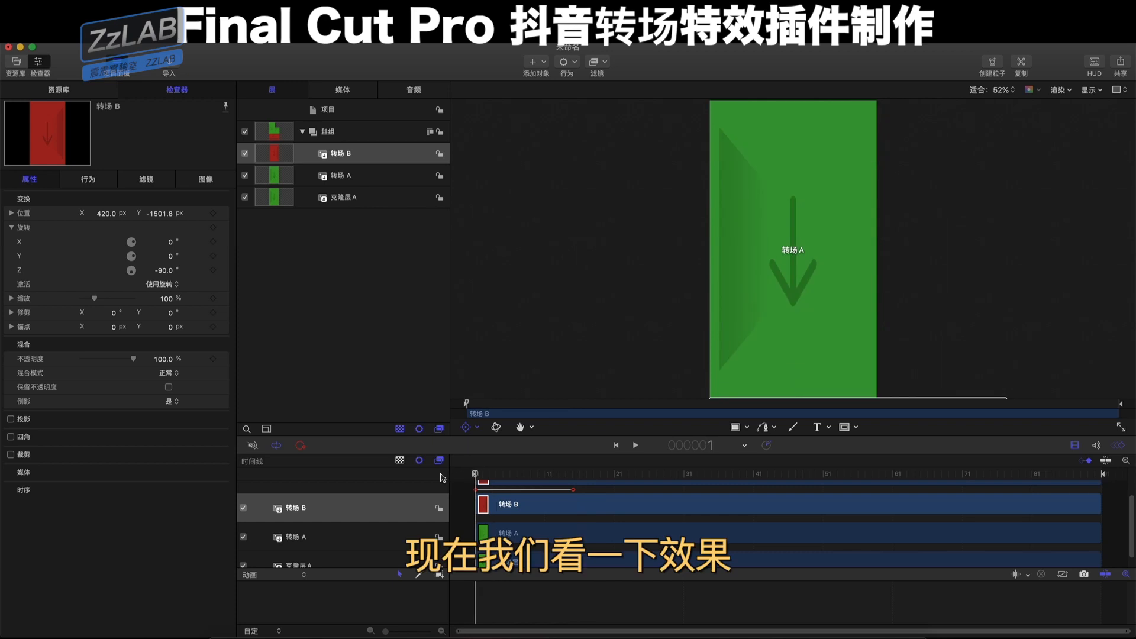
pyautogui.press('space')
pyautogui.press('space')
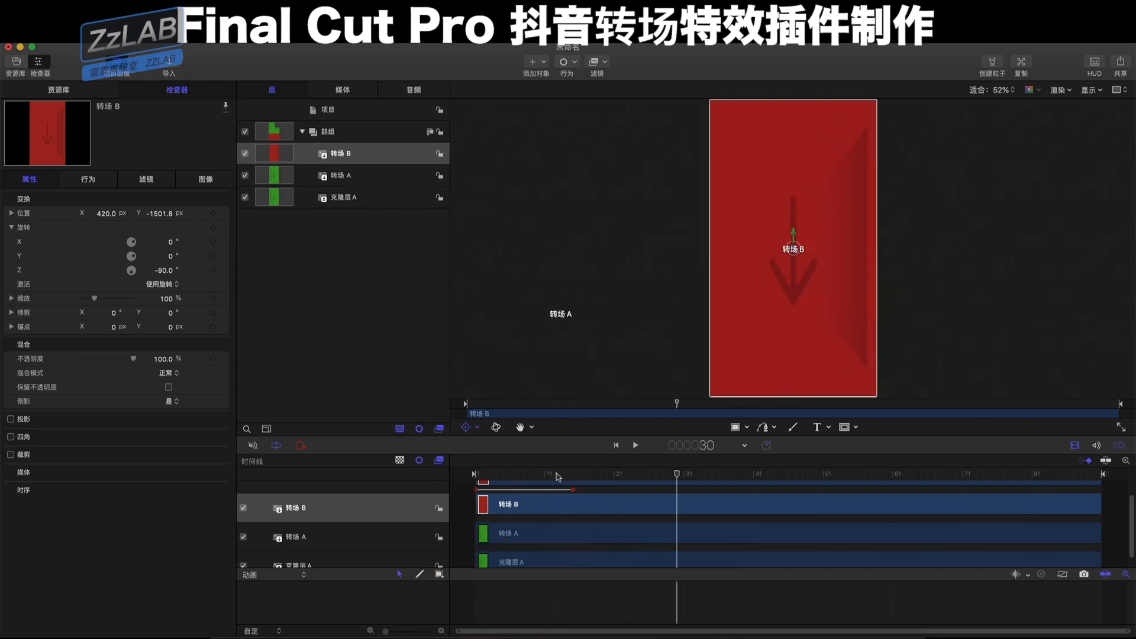
# Set the 群组 group's Z rotation keyframe at frame 15 to 103°
pyautogui.moveTo(558, 475)
pyautogui.mouseDown()
pyautogui.moveTo(479, 475)
pyautogui.moveTo(622, 476)
pyautogui.moveTo(563, 477)
pyautogui.moveTo(575, 484)
pyautogui.mouseUp()
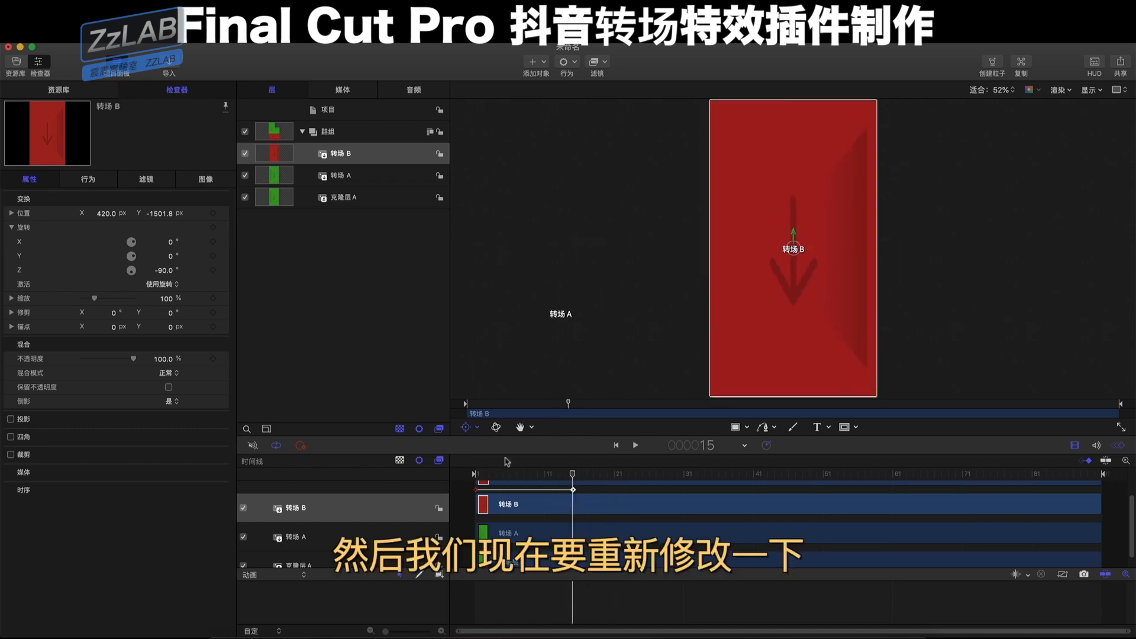
pyautogui.scroll(2, 532, 488)
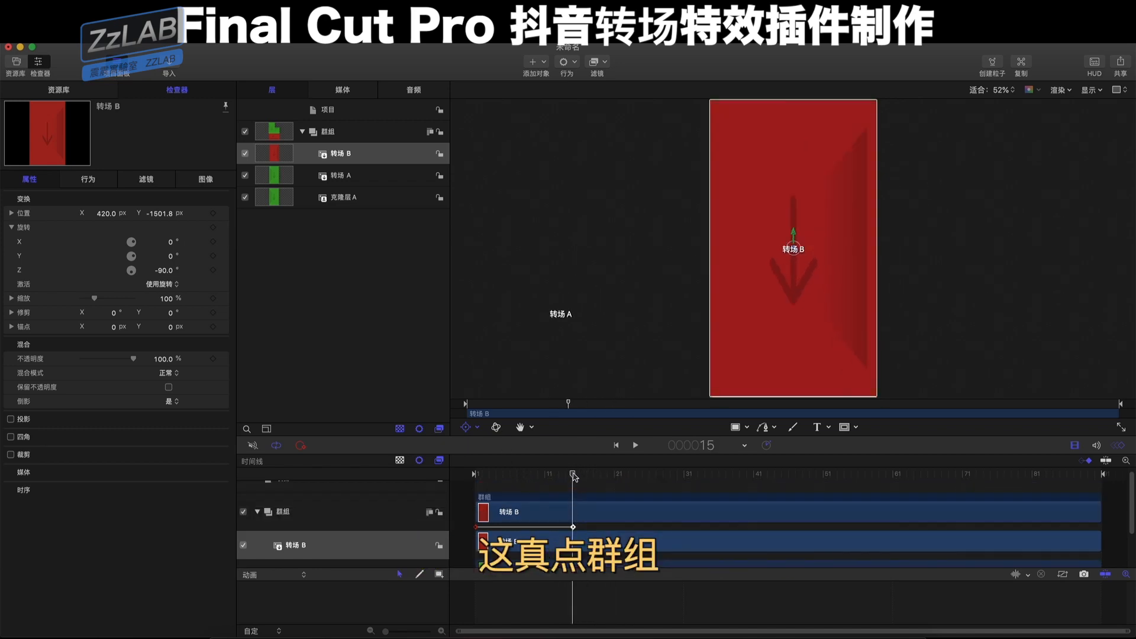
pyautogui.click(340, 514)
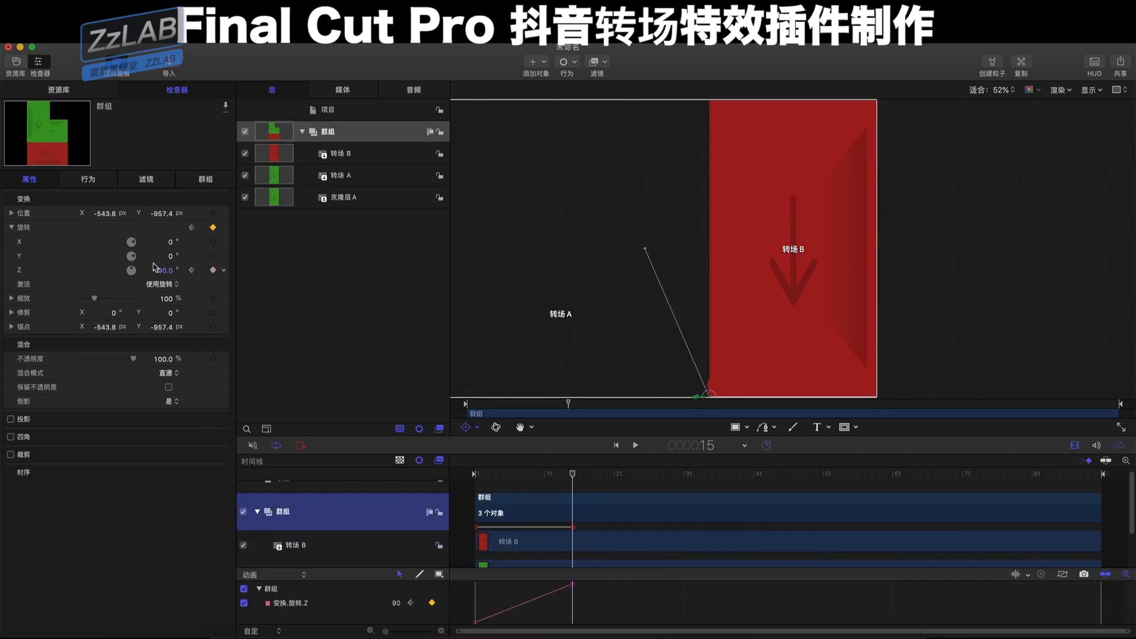
pyautogui.moveTo(159, 274); pyautogui.dragTo(167, 273)
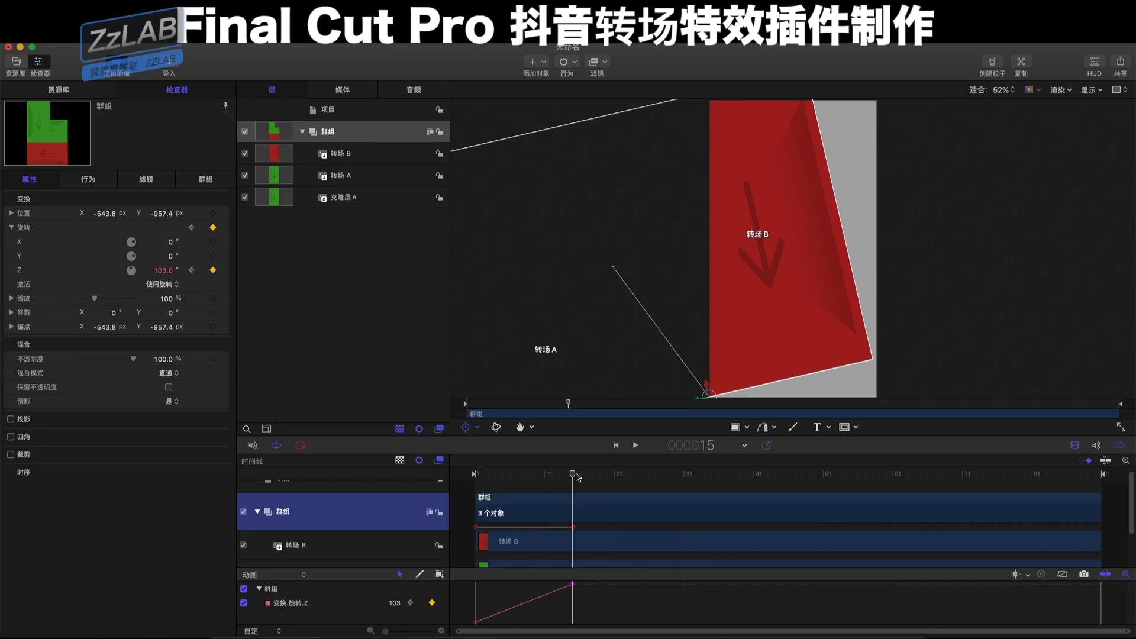
# Keyframe the group's Z rotation at about 82.2° on frame 25 and 95.2° on frame 33
pyautogui.moveTo(572, 475); pyautogui.dragTo(644, 479)
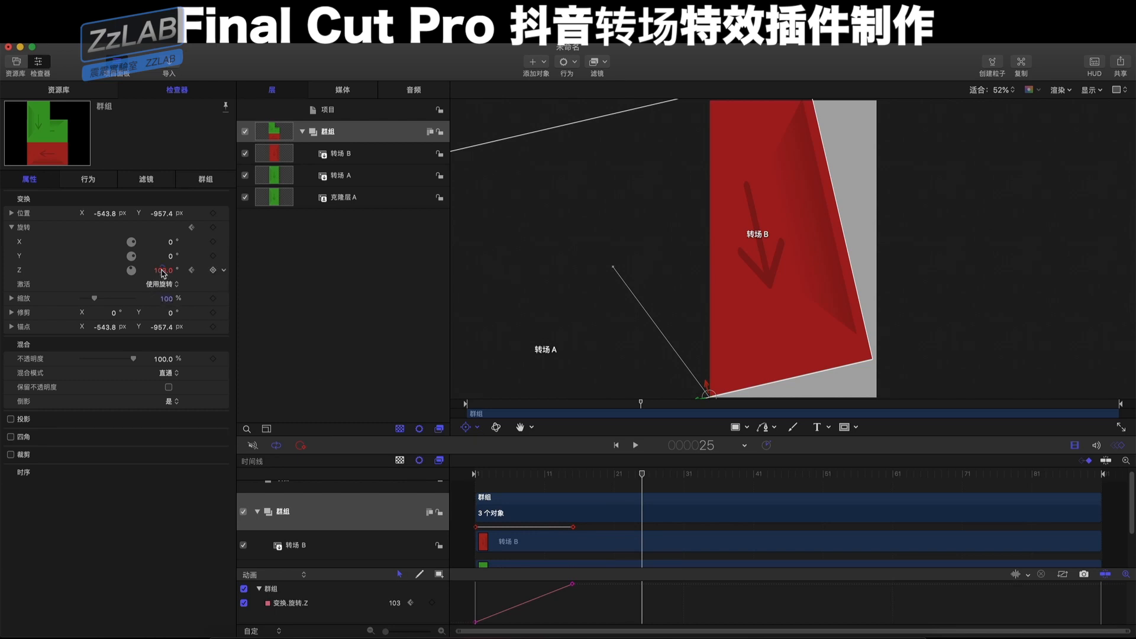
pyautogui.moveTo(165, 271); pyautogui.dragTo(161, 271)
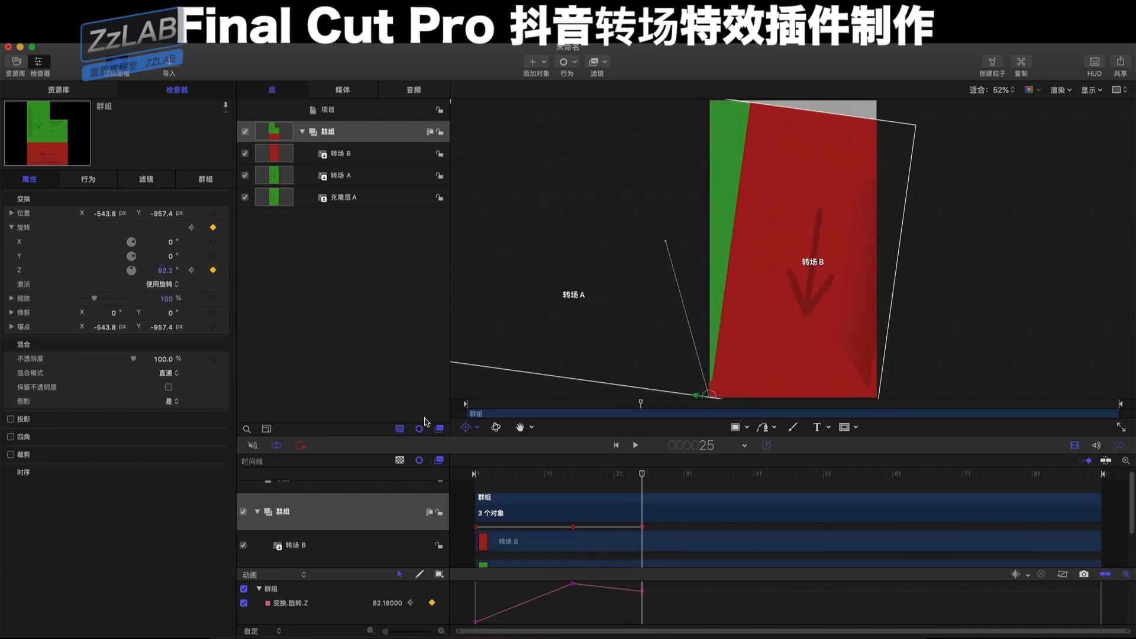
pyautogui.moveTo(641, 475); pyautogui.dragTo(698, 478)
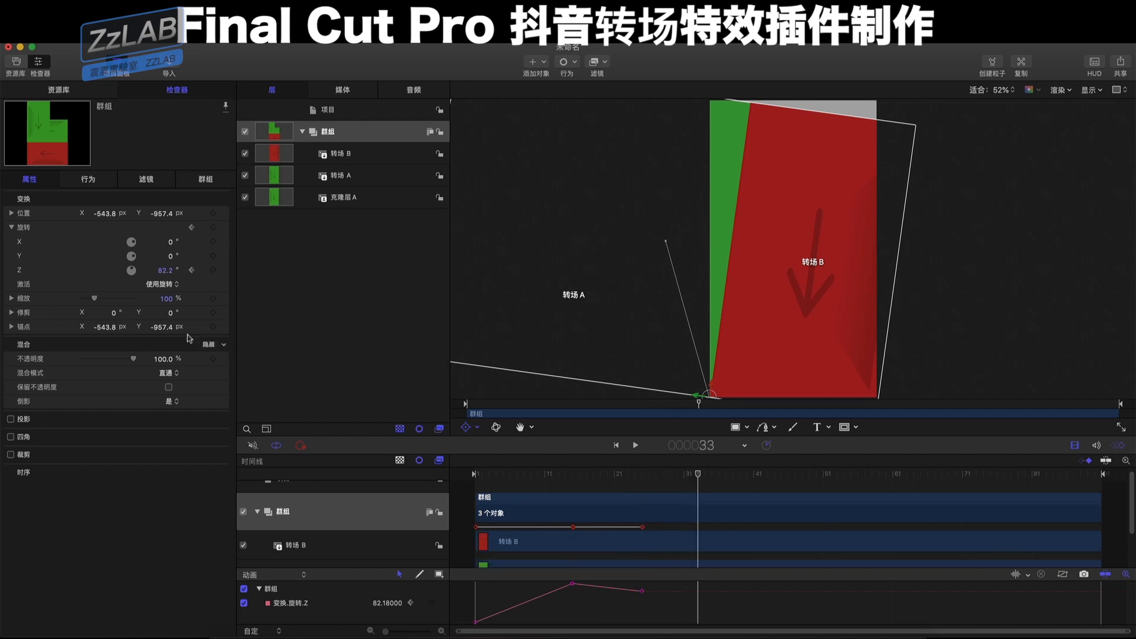
pyautogui.moveTo(167, 275); pyautogui.dragTo(178, 277)
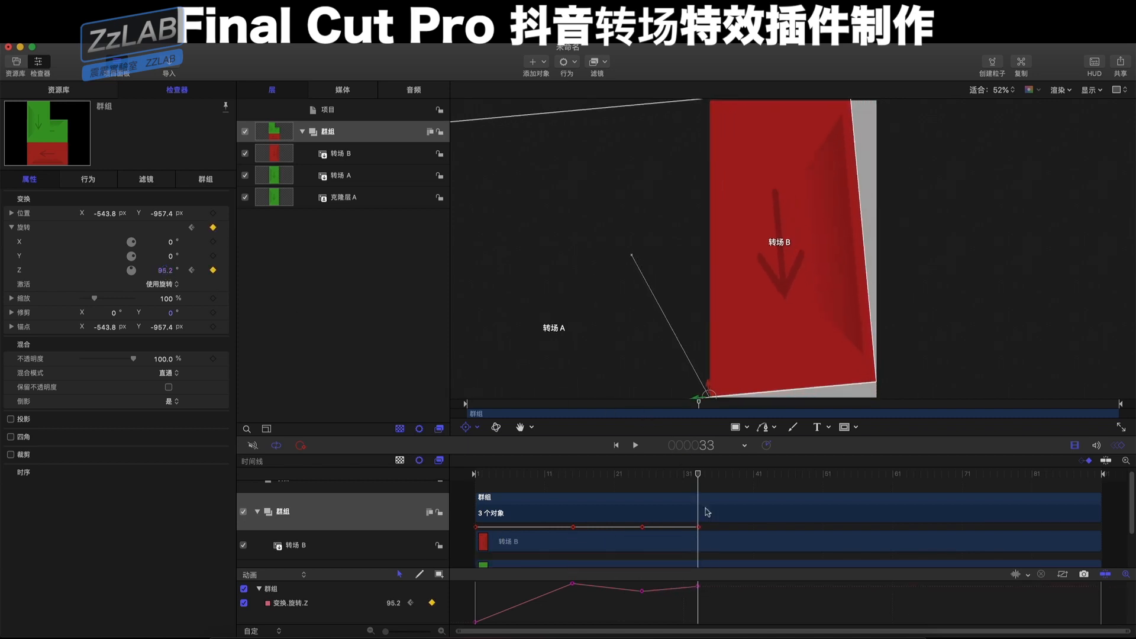
# Keyframe the group's Z rotation at 85° on frame 41 and 93° on frame 49
pyautogui.moveTo(705, 476); pyautogui.dragTo(752, 476)
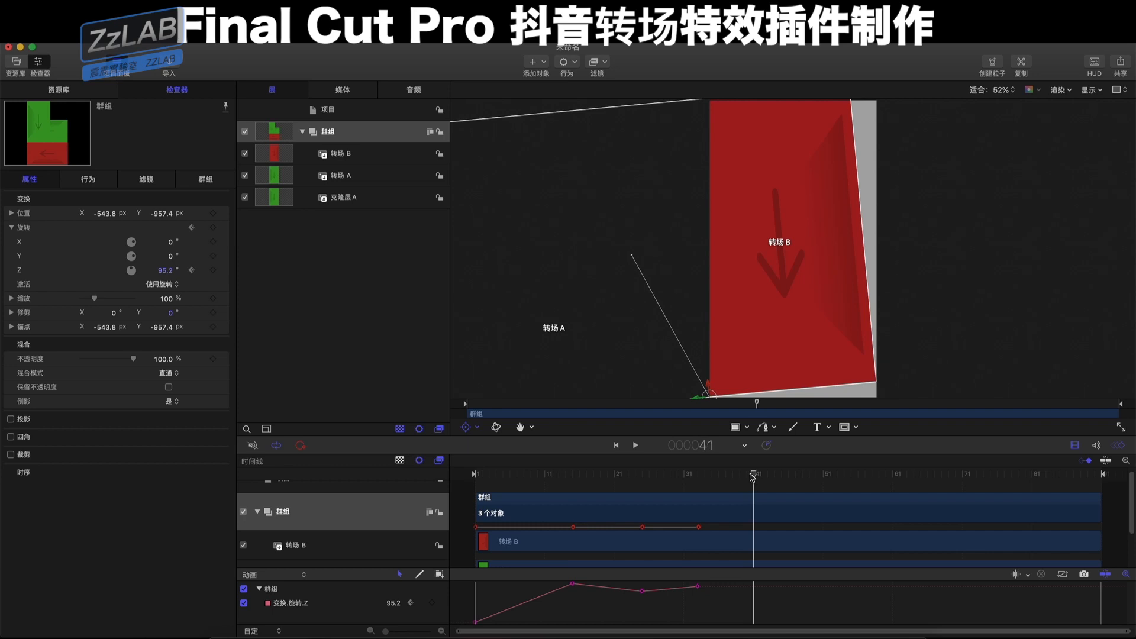
pyautogui.click(166, 274)
pyautogui.moveTo(165, 271); pyautogui.dragTo(165, 270)
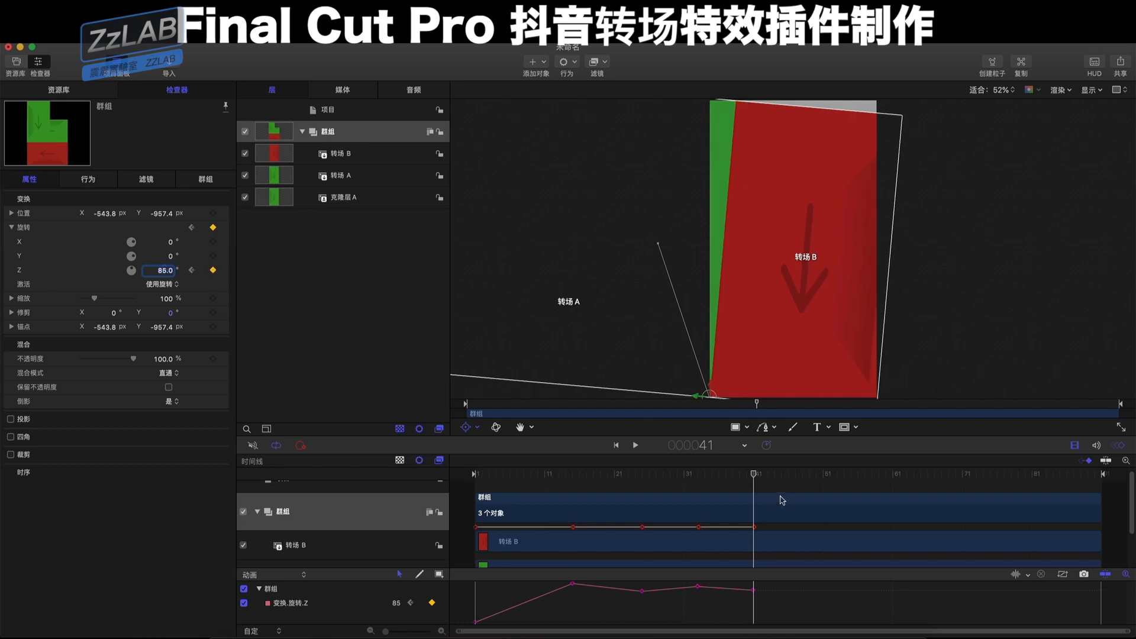
pyautogui.moveTo(755, 479); pyautogui.dragTo(810, 480)
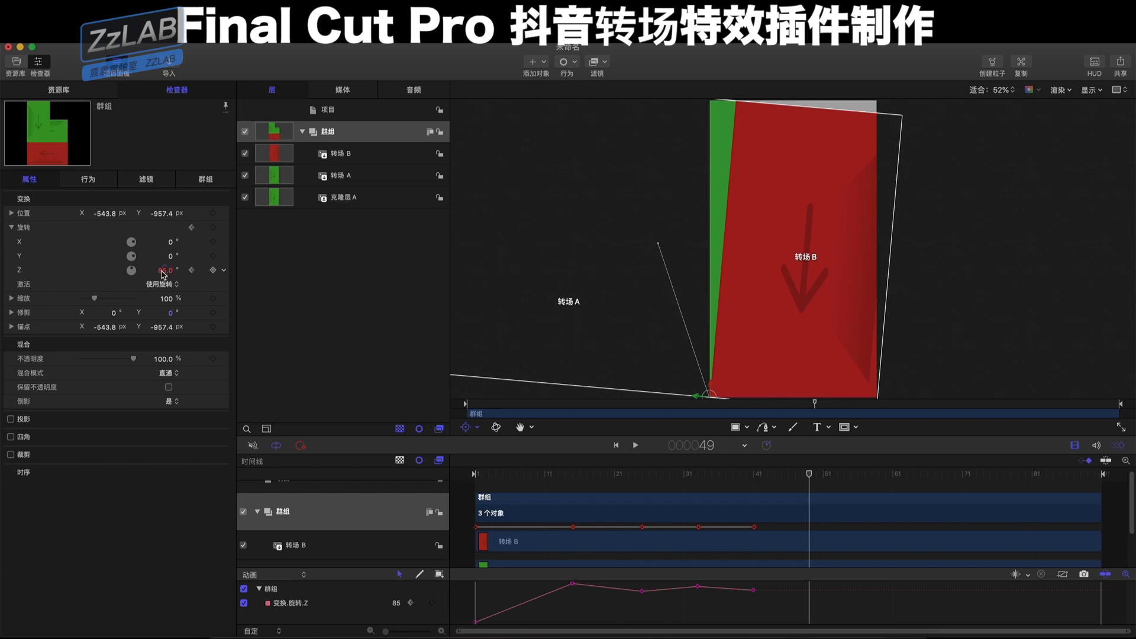
pyautogui.moveTo(165, 270); pyautogui.dragTo(165, 265)
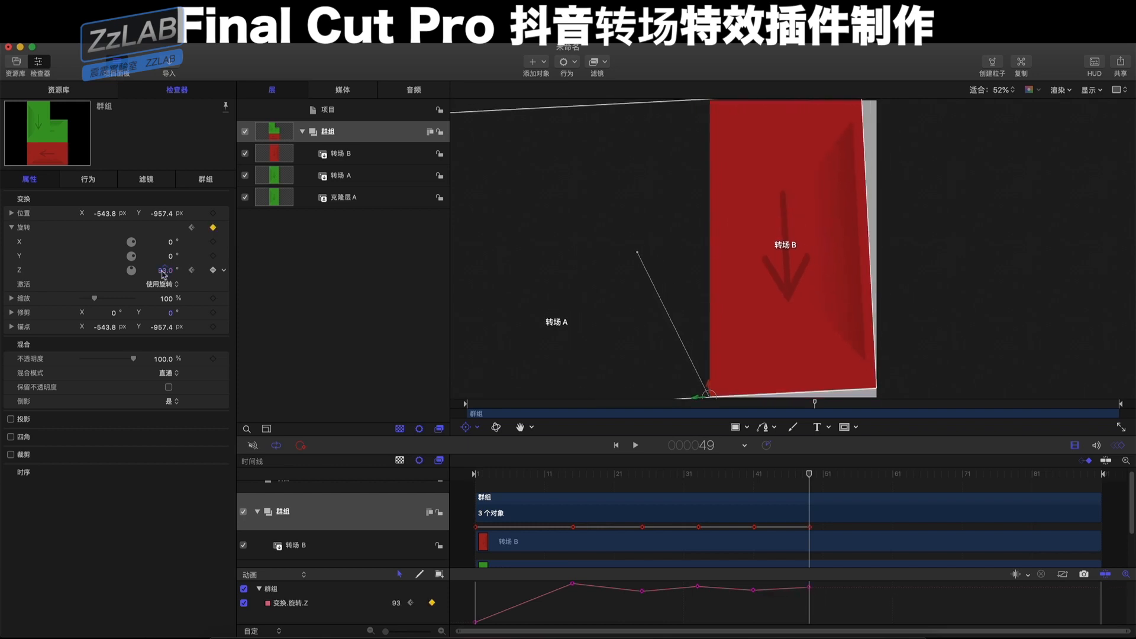
# Keyframe the group's Z rotation at 90° on frame 57 to end the swing
pyautogui.moveTo(811, 474); pyautogui.dragTo(865, 475)
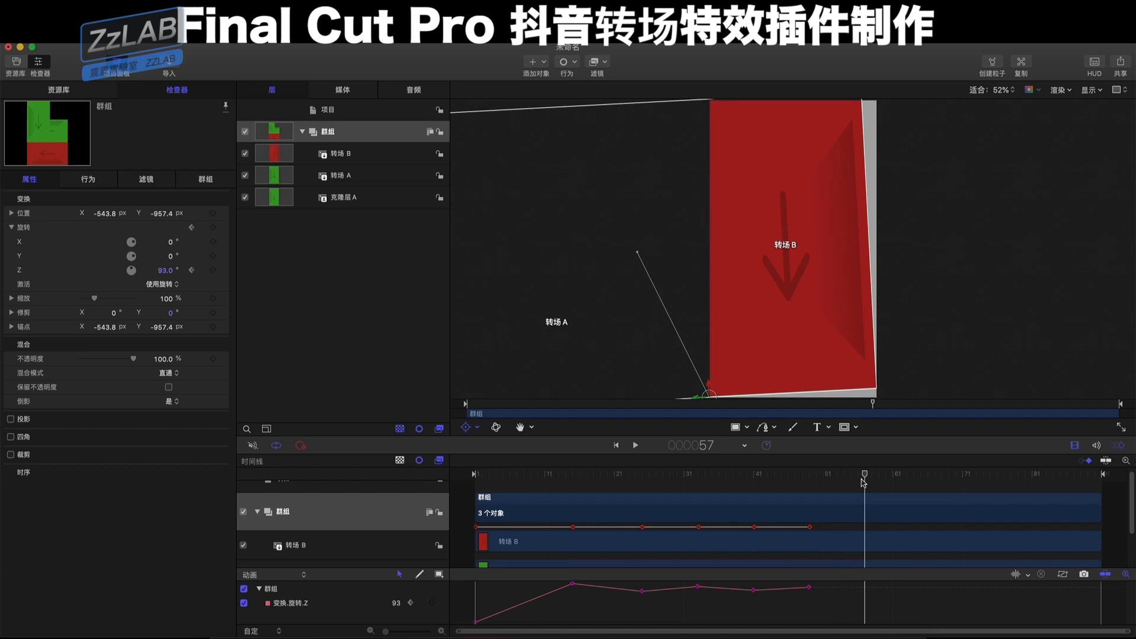
pyautogui.click(167, 271)
pyautogui.write('9')
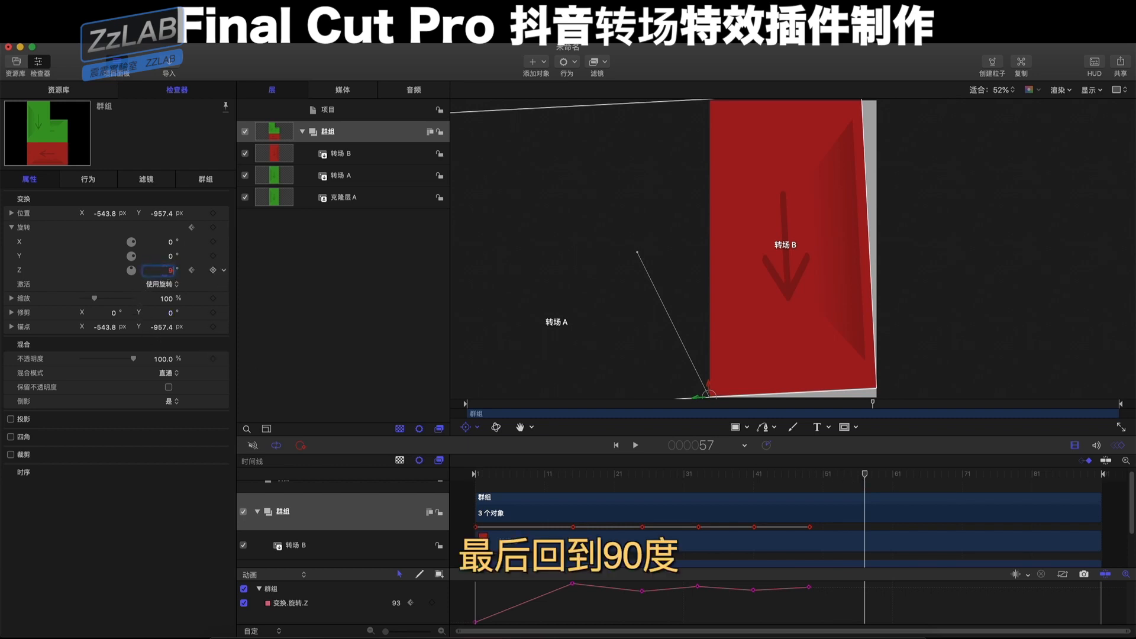
pyautogui.write('0')
pyautogui.press('Return')
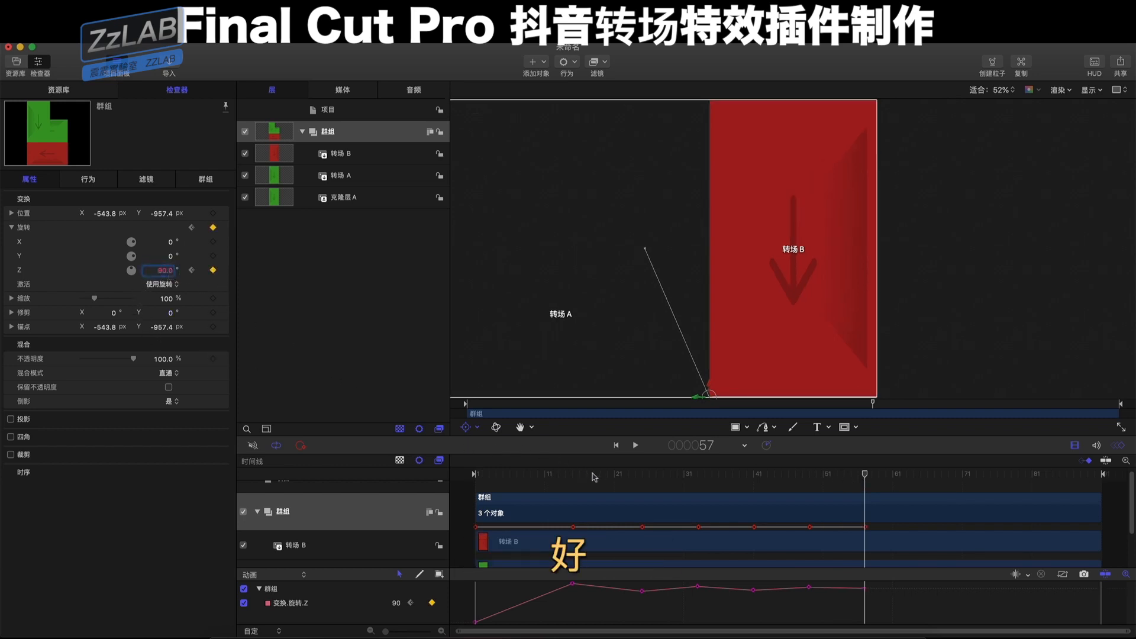
# Play the transition from frame 1 to review the group's swinging rotation
pyautogui.press('space')
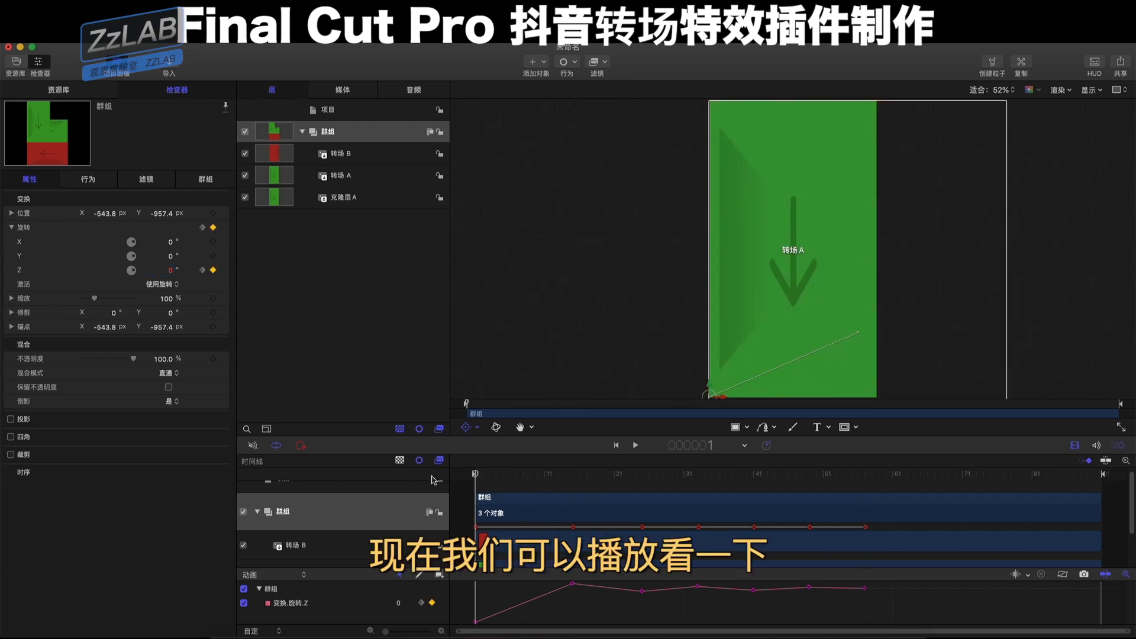
pyautogui.press('space')
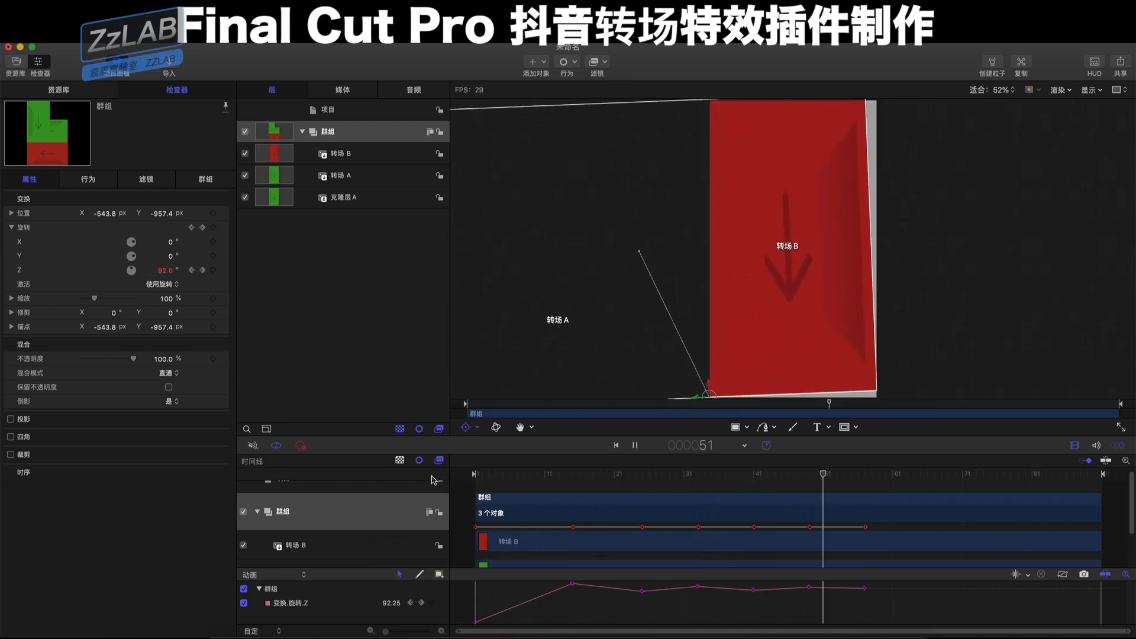
pyautogui.press('space')
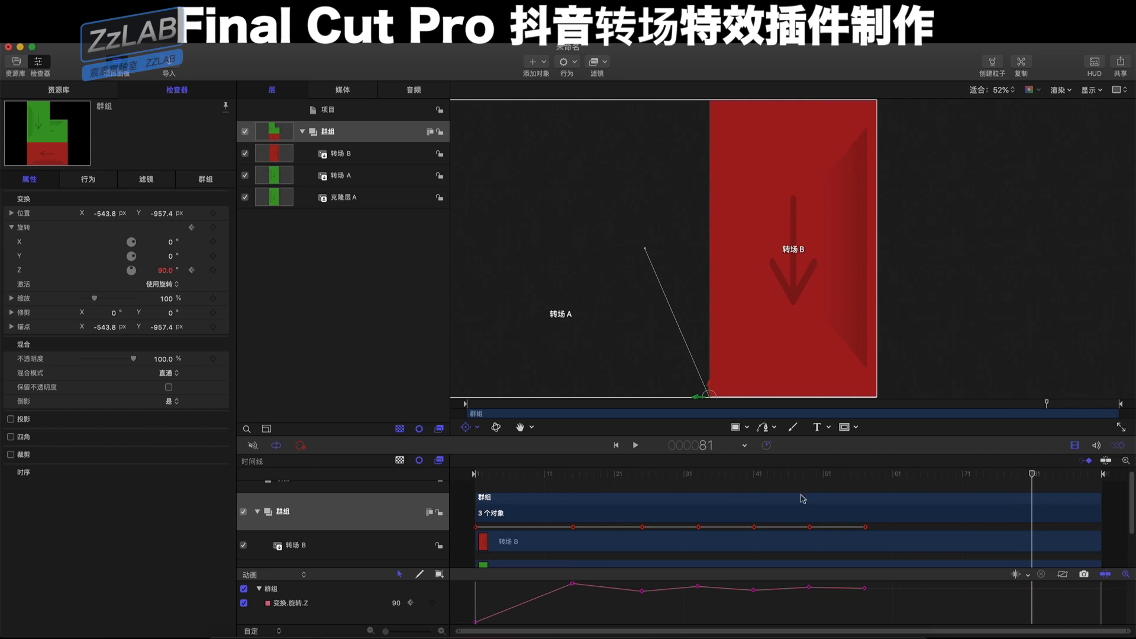
# Return to frame 1 and turn on motion blur rendering for the canvas
pyautogui.moveTo(736, 480); pyautogui.dragTo(479, 493)
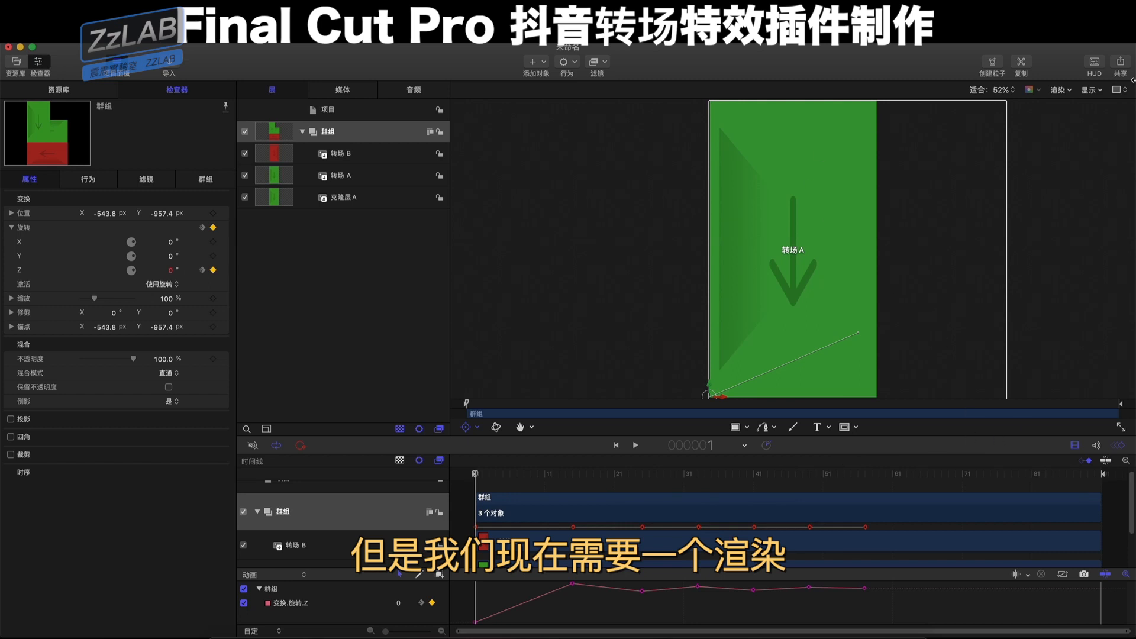
pyautogui.click(1058, 92)
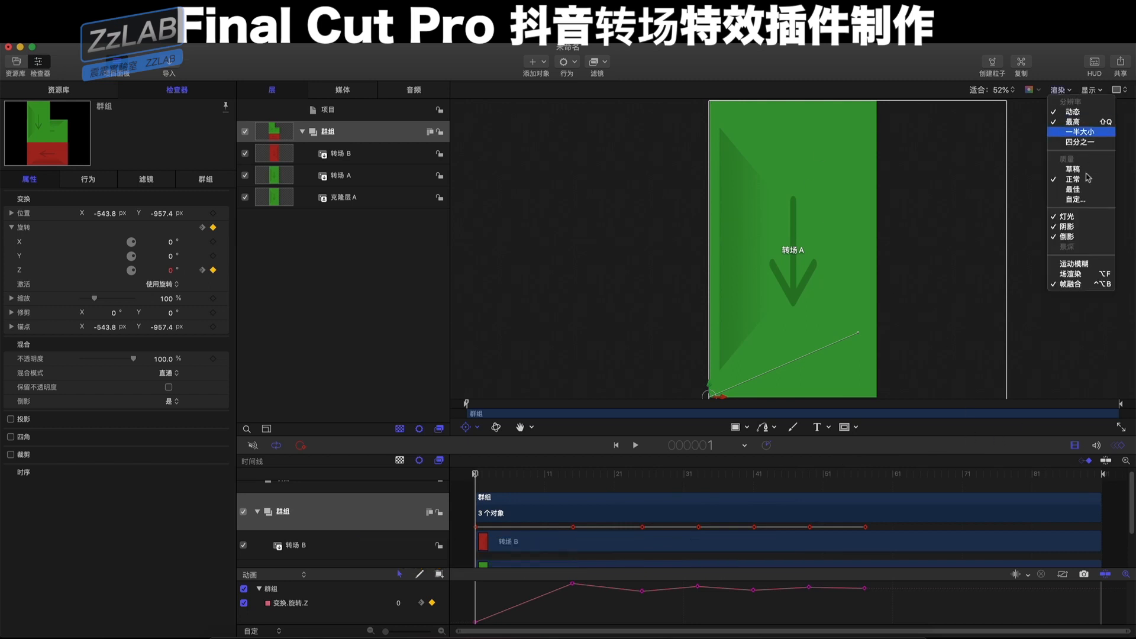
pyautogui.click(1095, 266)
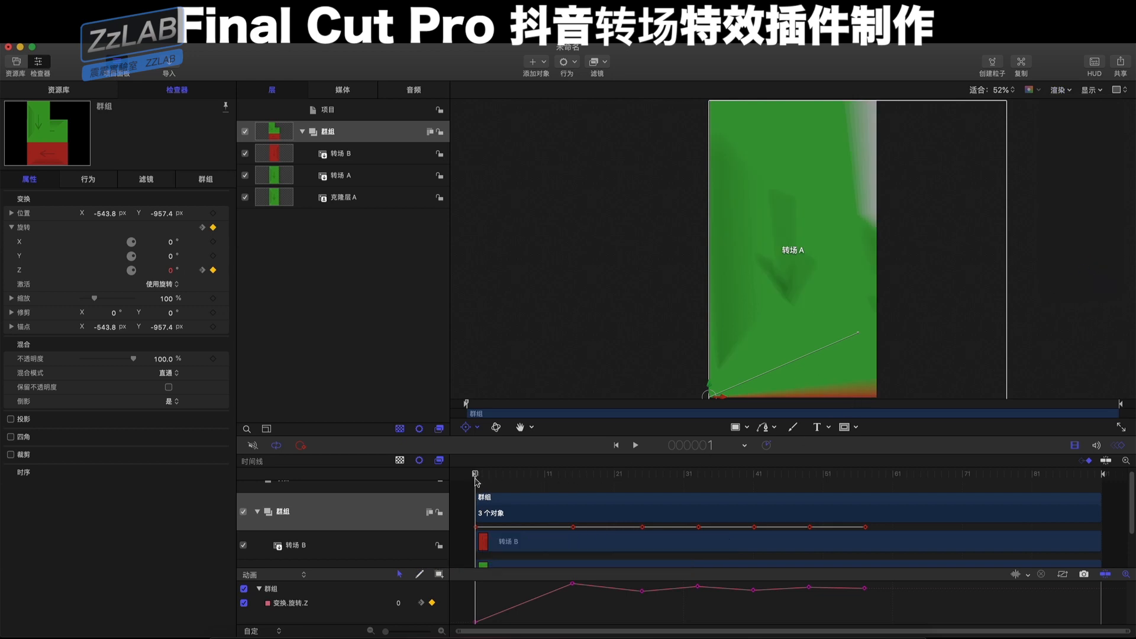
# Set the project's motion blur to 22 samples with a 511° shutter angle
pyautogui.scroll(2, 307, 518)
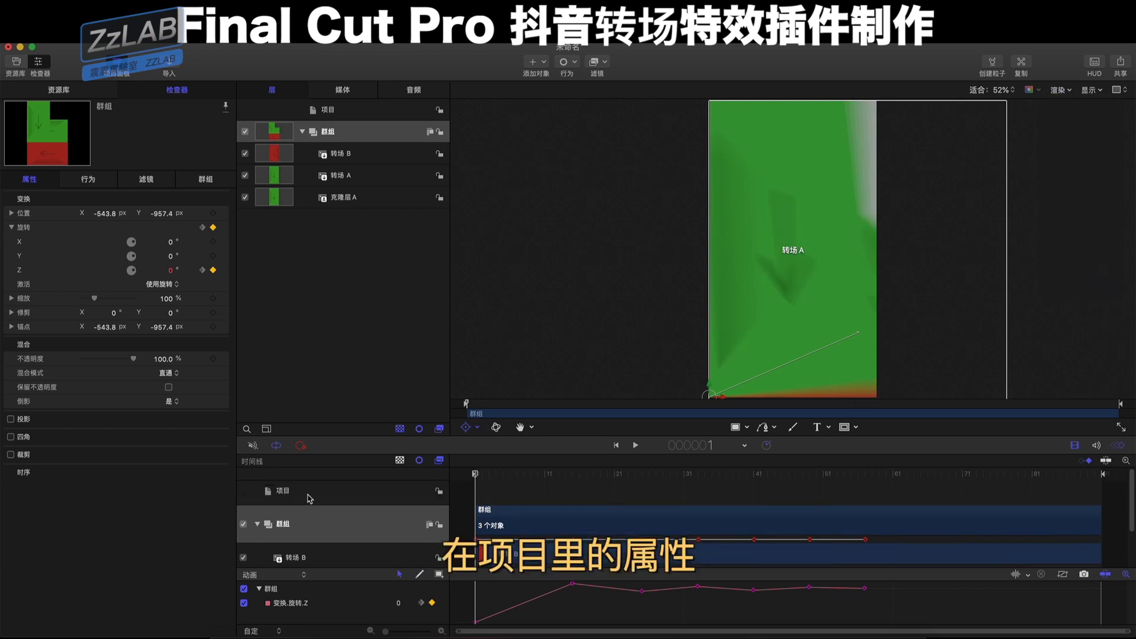
pyautogui.click(309, 497)
pyautogui.scroll(-4, 196, 520)
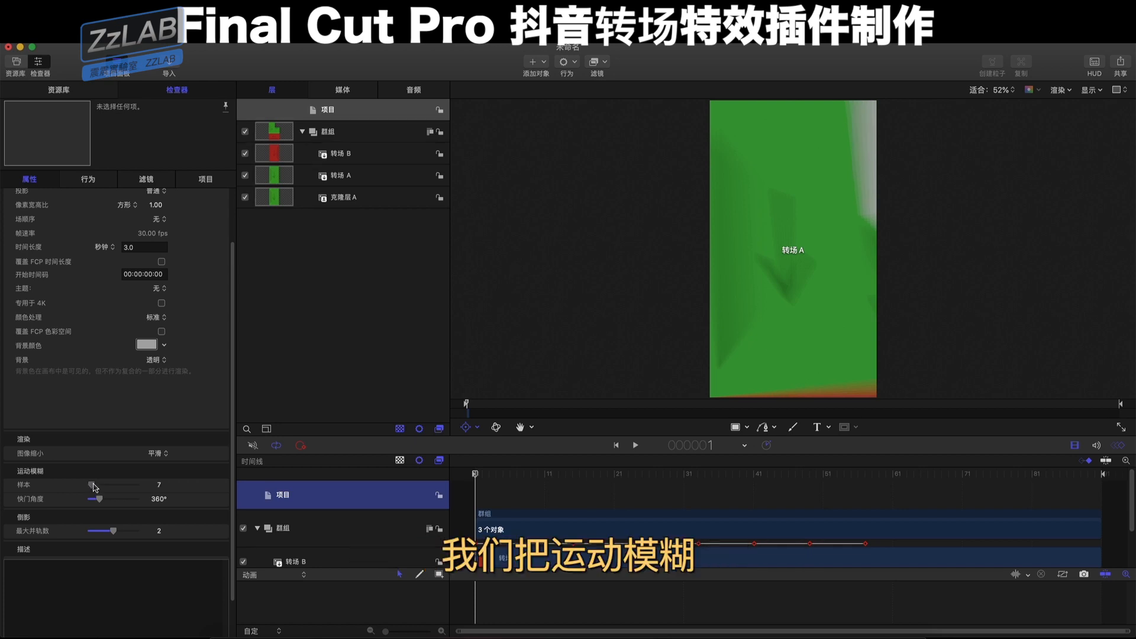
pyautogui.moveTo(93, 487); pyautogui.dragTo(105, 501)
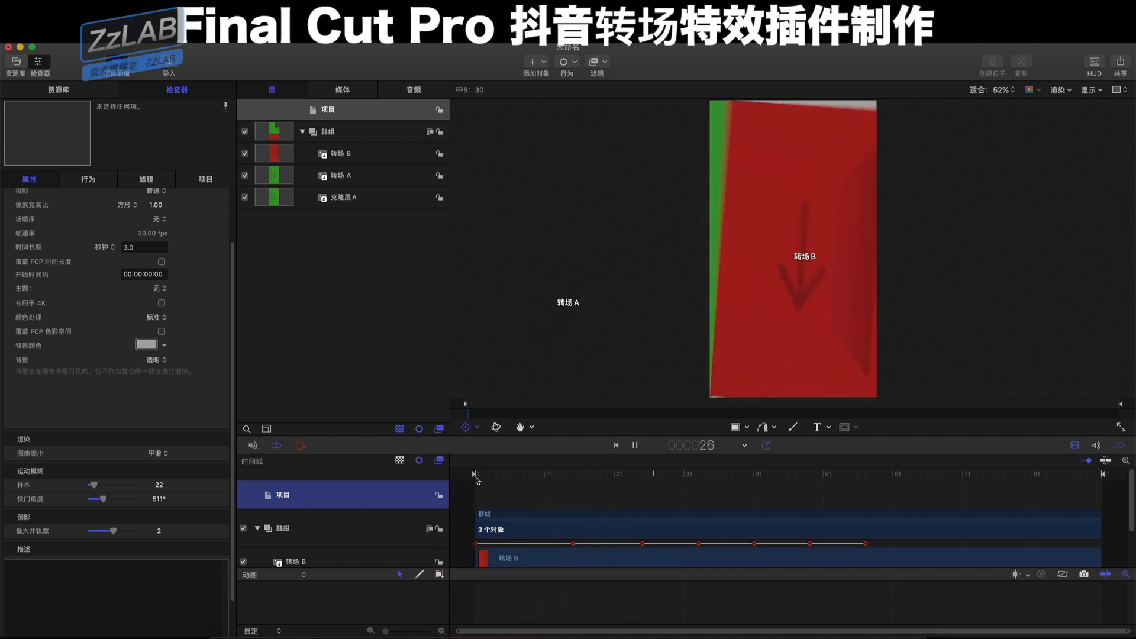
# Play and scrub through the transition to examine the motion blur and the edges of Transition B (转场 B)
pyautogui.press('space')
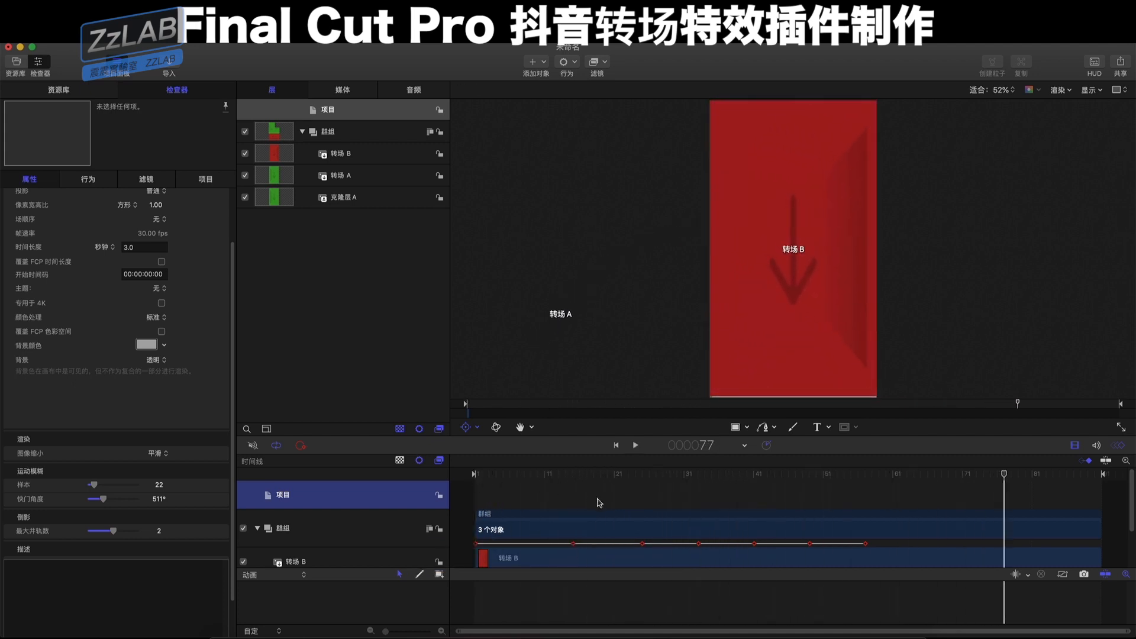
pyautogui.moveTo(786, 481)
pyautogui.mouseDown()
pyautogui.moveTo(809, 482)
pyautogui.moveTo(776, 481)
pyautogui.moveTo(788, 481)
pyautogui.mouseUp()
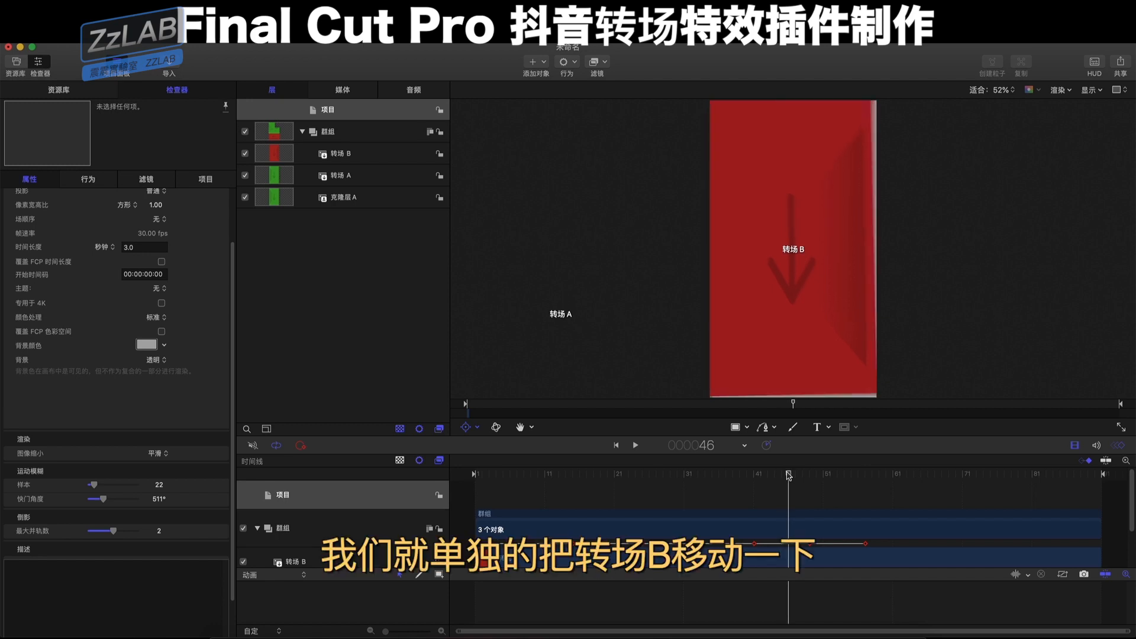
pyautogui.moveTo(794, 473); pyautogui.dragTo(438, 491)
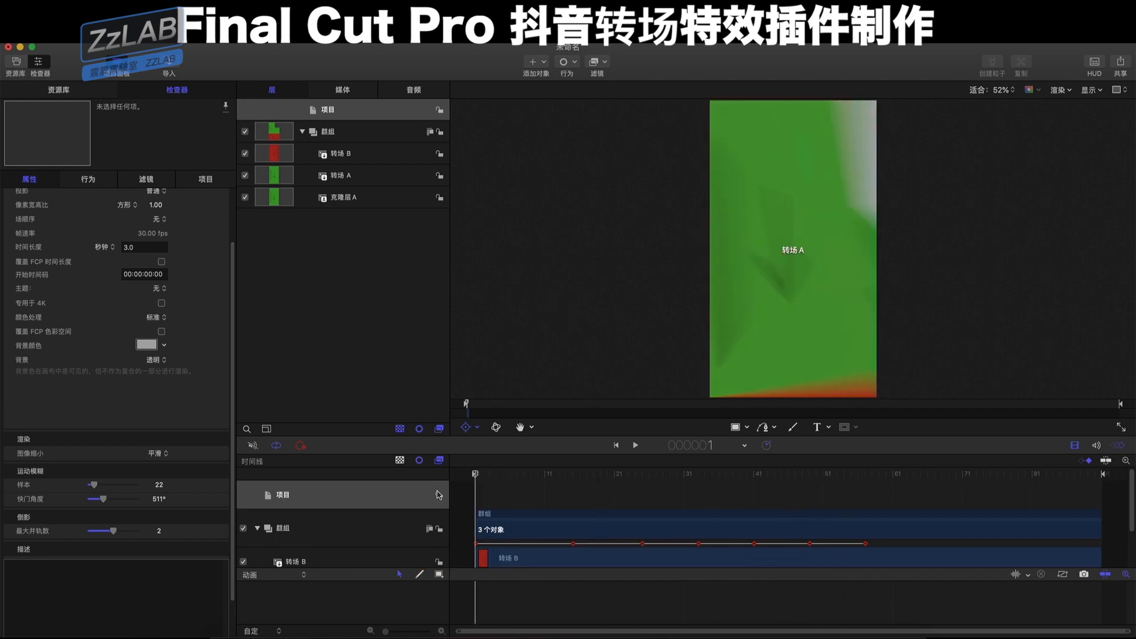
# At frame 57, set the X position of Transition B (转场 B) to 408 px and scrub through the swing to check it
pyautogui.moveTo(656, 481); pyautogui.dragTo(866, 495)
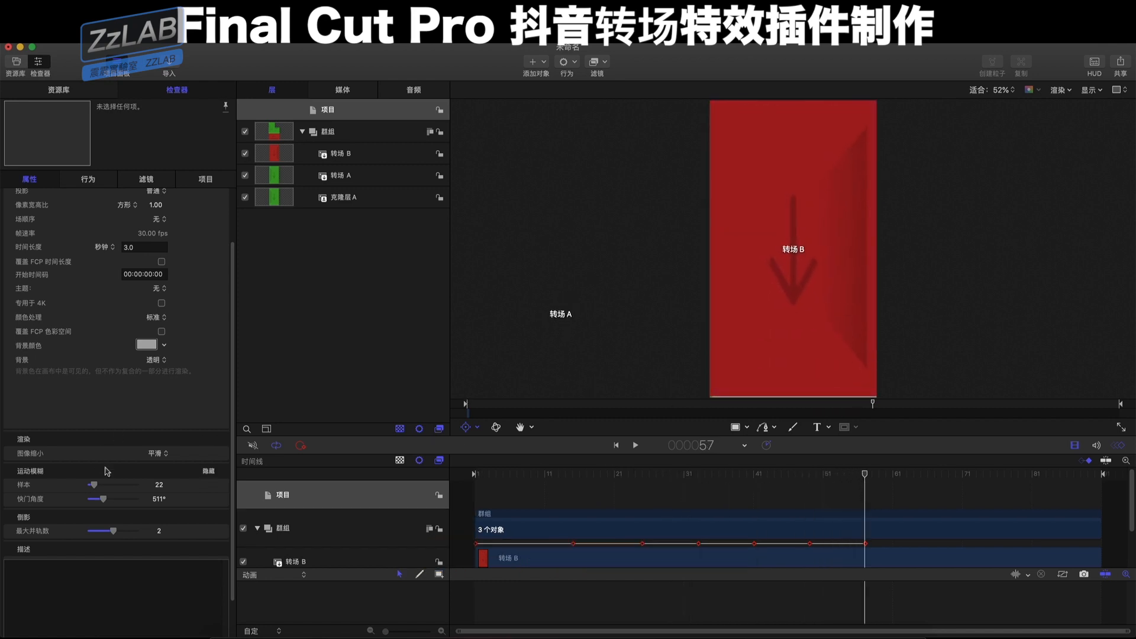
pyautogui.scroll(-1, 322, 557)
pyautogui.scroll(-1, 322, 556)
pyautogui.click(323, 540)
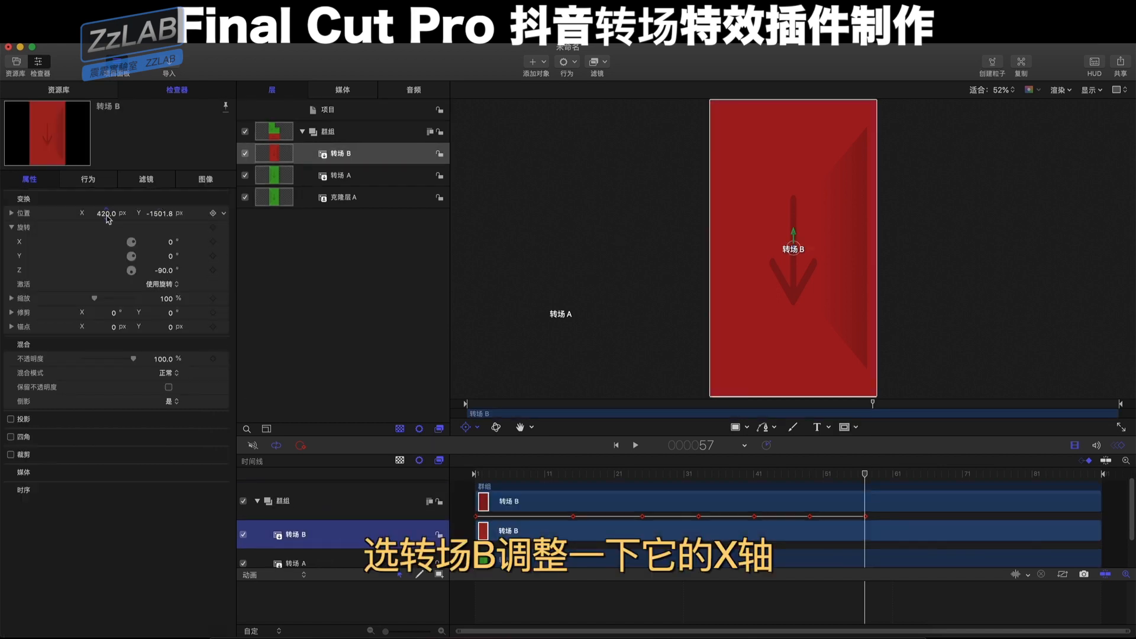
pyautogui.moveTo(107, 214); pyautogui.dragTo(105, 214)
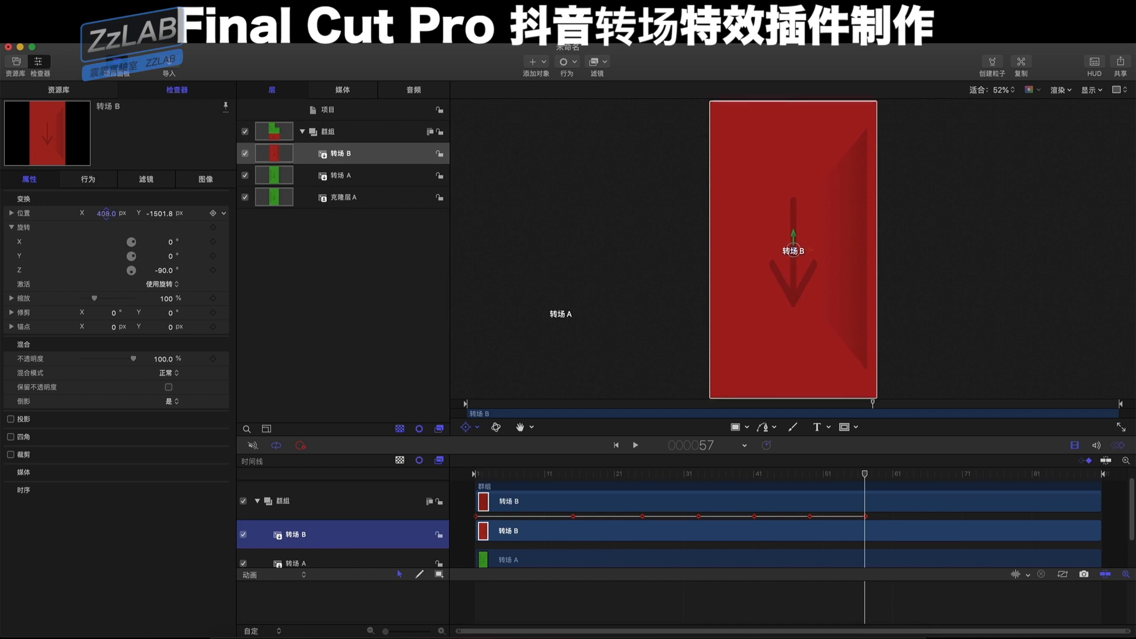
pyautogui.click(617, 478)
pyautogui.moveTo(621, 481); pyautogui.dragTo(868, 490)
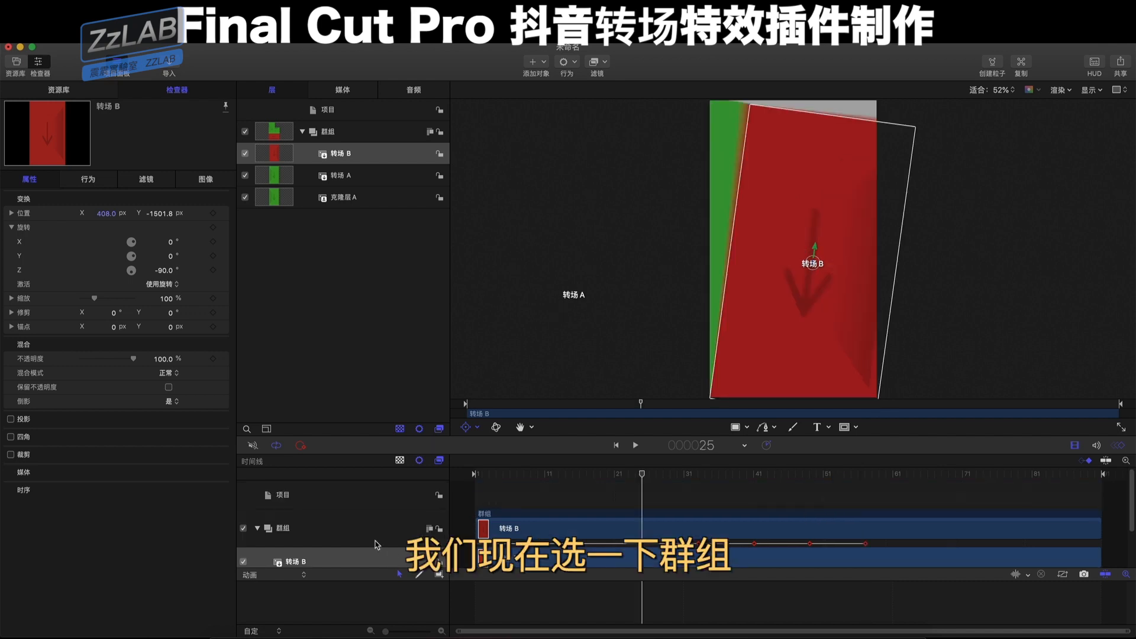
# Change the group's second and third Z rotation keyframes, the first peak and frame 25, to Bezier (贝塞尔) interpolation
pyautogui.click(371, 532)
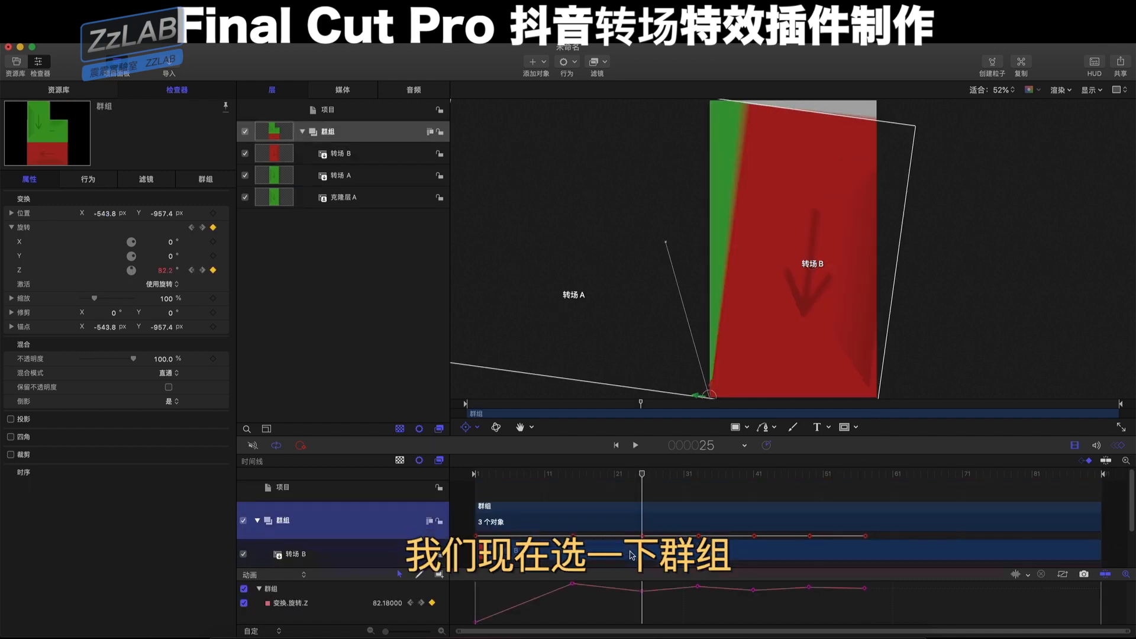
pyautogui.scroll(-1, 632, 555)
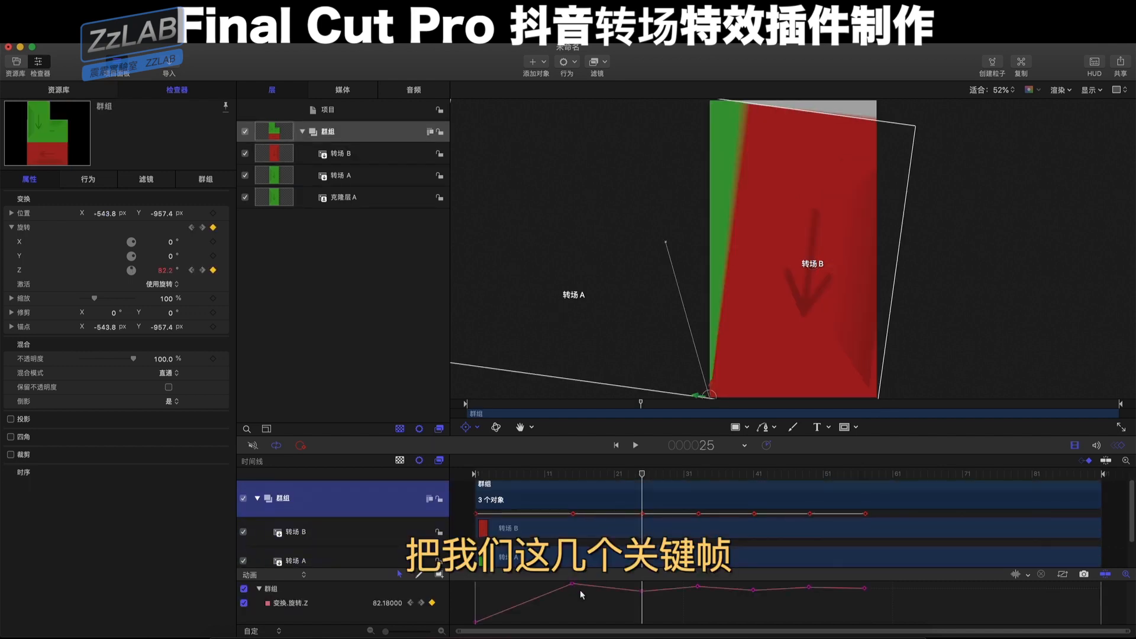
pyautogui.rightClick(573, 584)
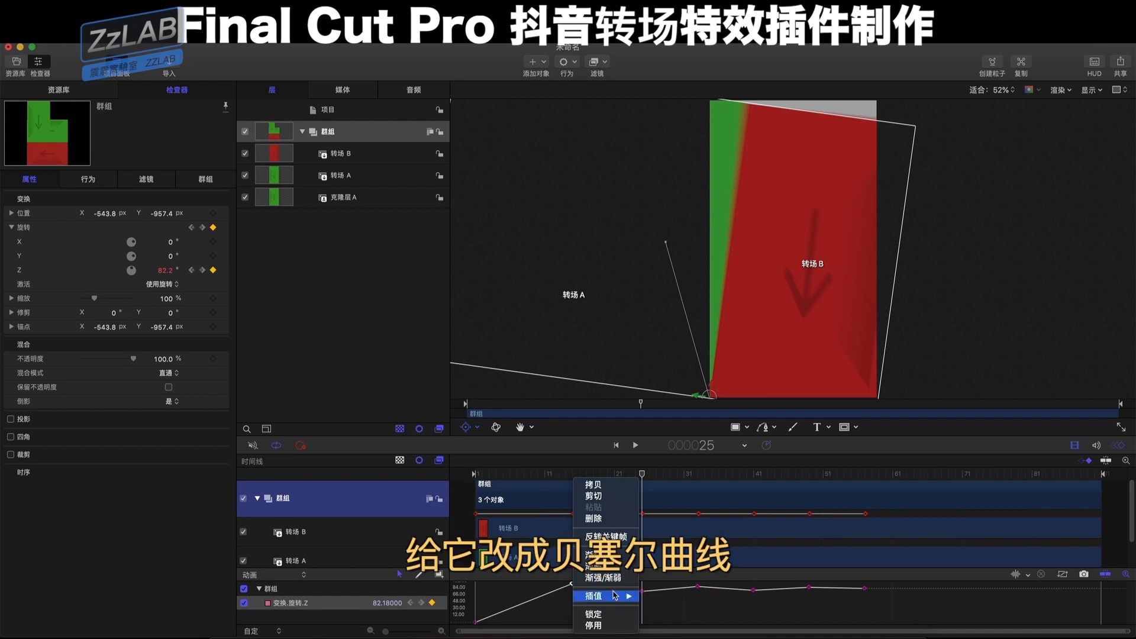
pyautogui.click(652, 593)
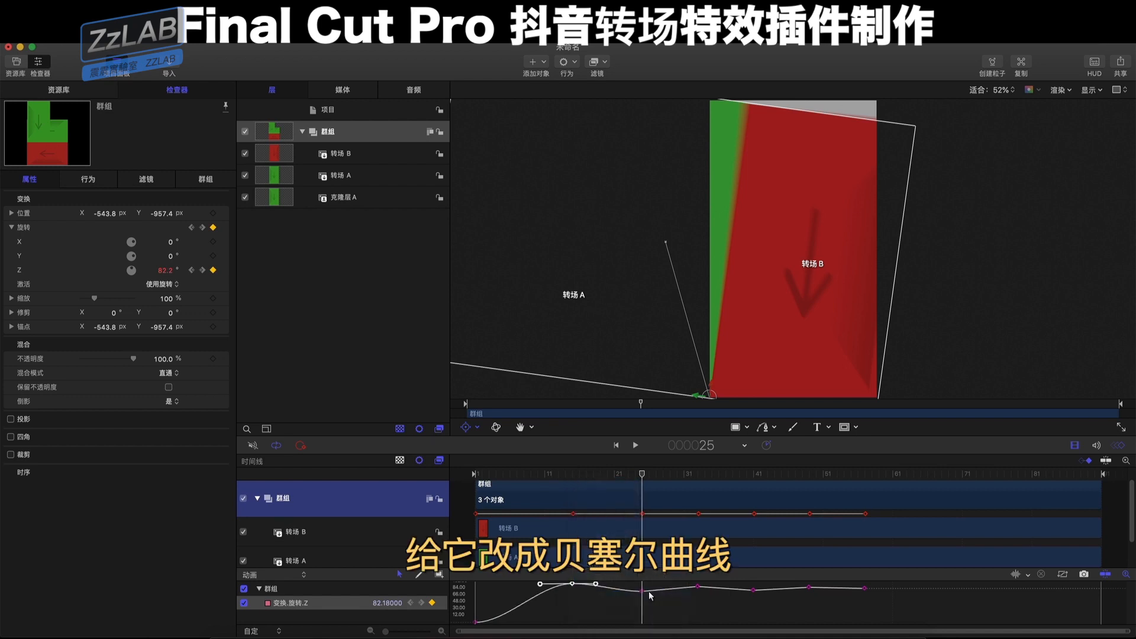
pyautogui.rightClick(643, 592)
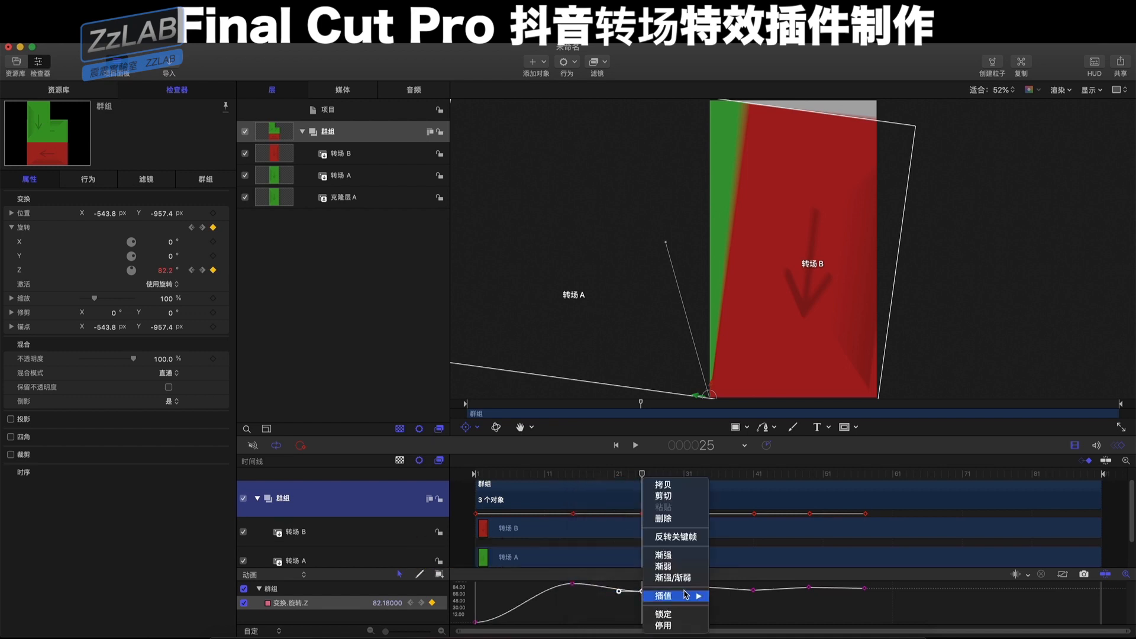
pyautogui.moveTo(666, 595)
pyautogui.click(725, 593)
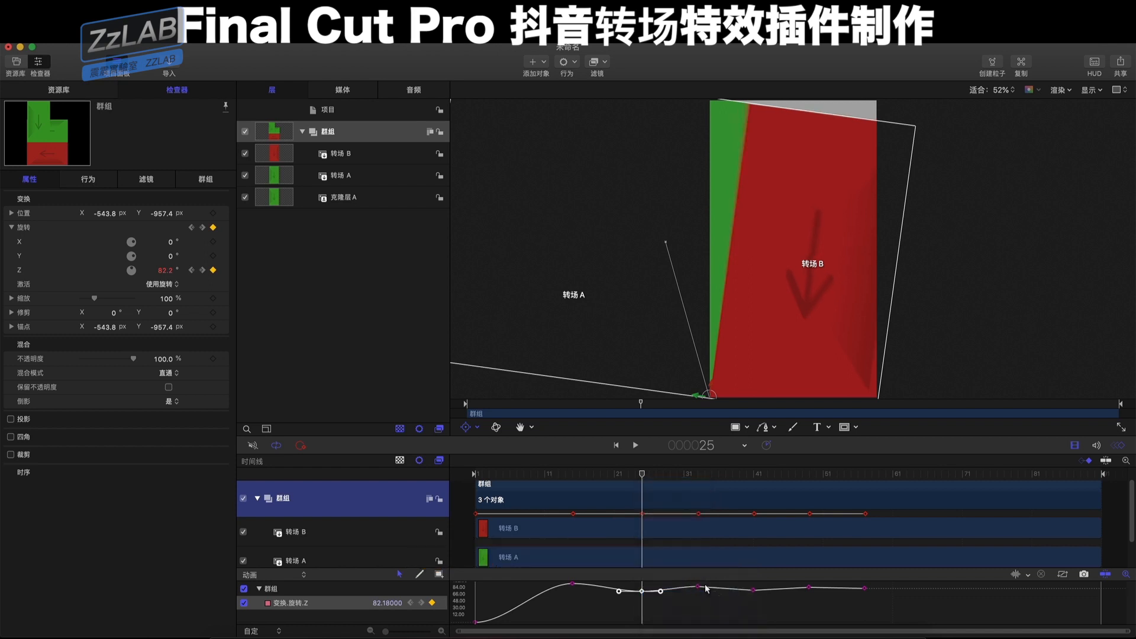
# Change the group's fourth Z rotation keyframe, at frame 33, to Bezier (贝塞尔) interpolation
pyautogui.rightClick(703, 590)
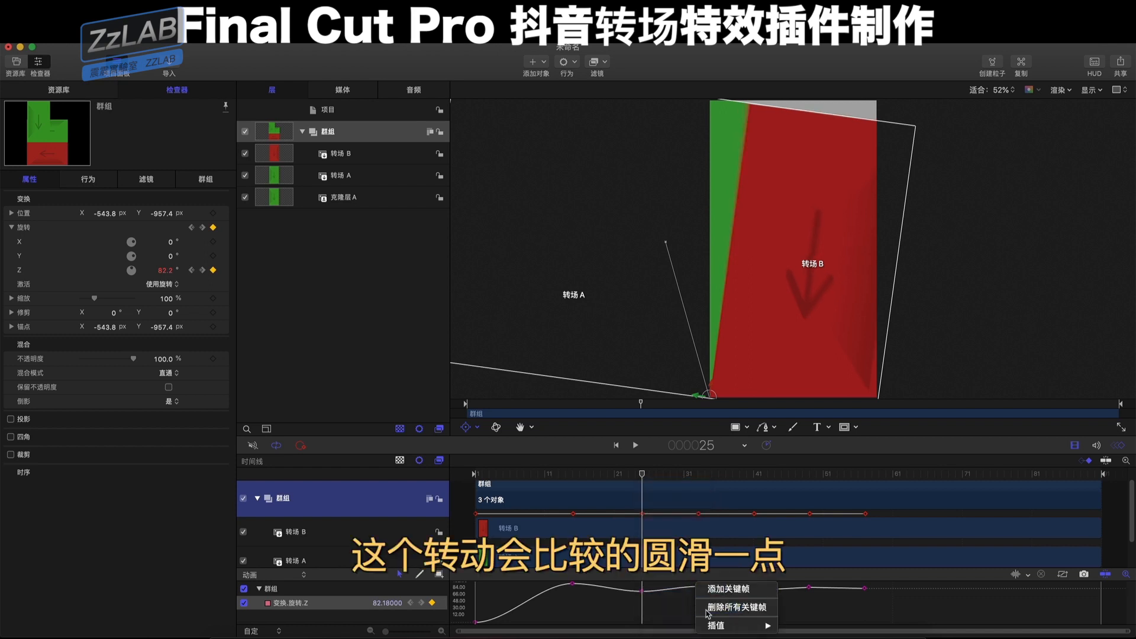
pyautogui.moveTo(756, 631)
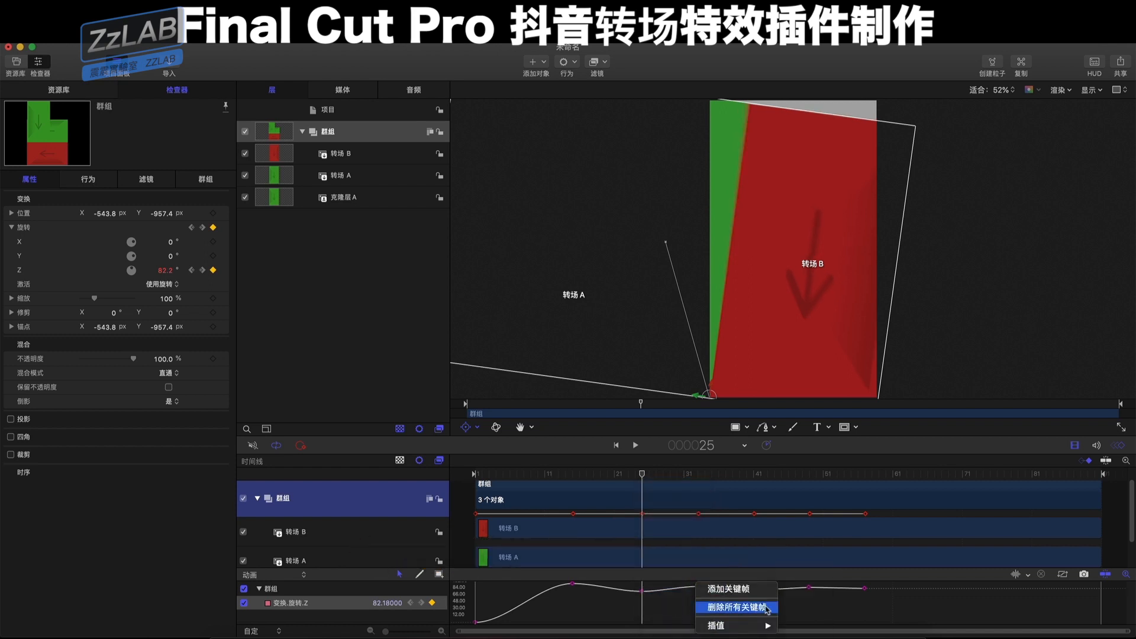
pyautogui.click(681, 617)
pyautogui.rightClick(699, 587)
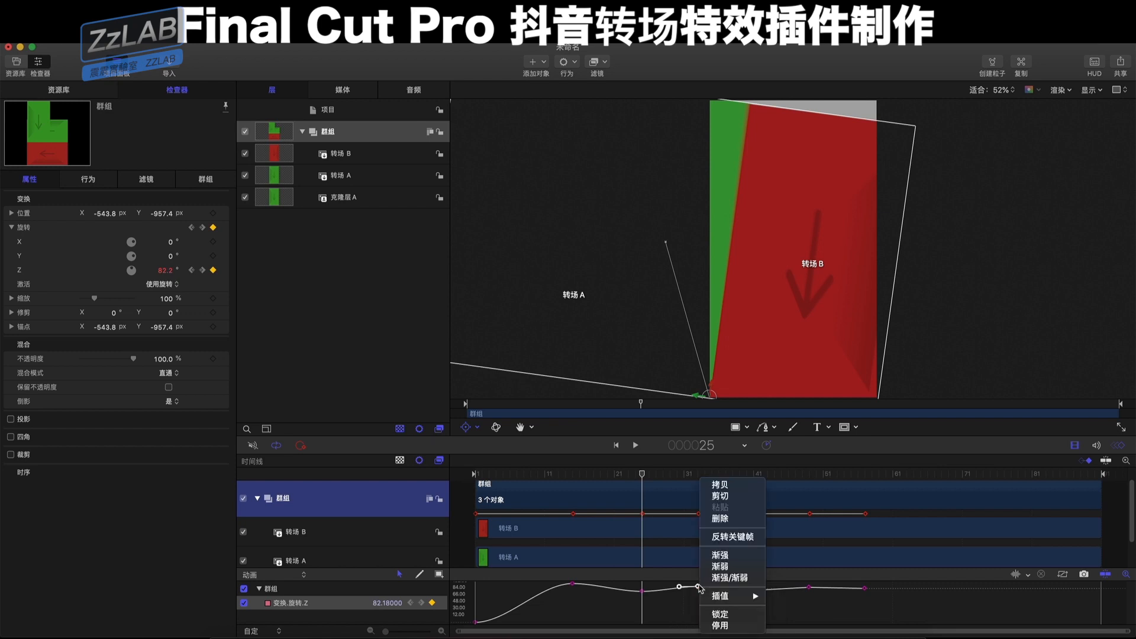
pyautogui.moveTo(733, 597)
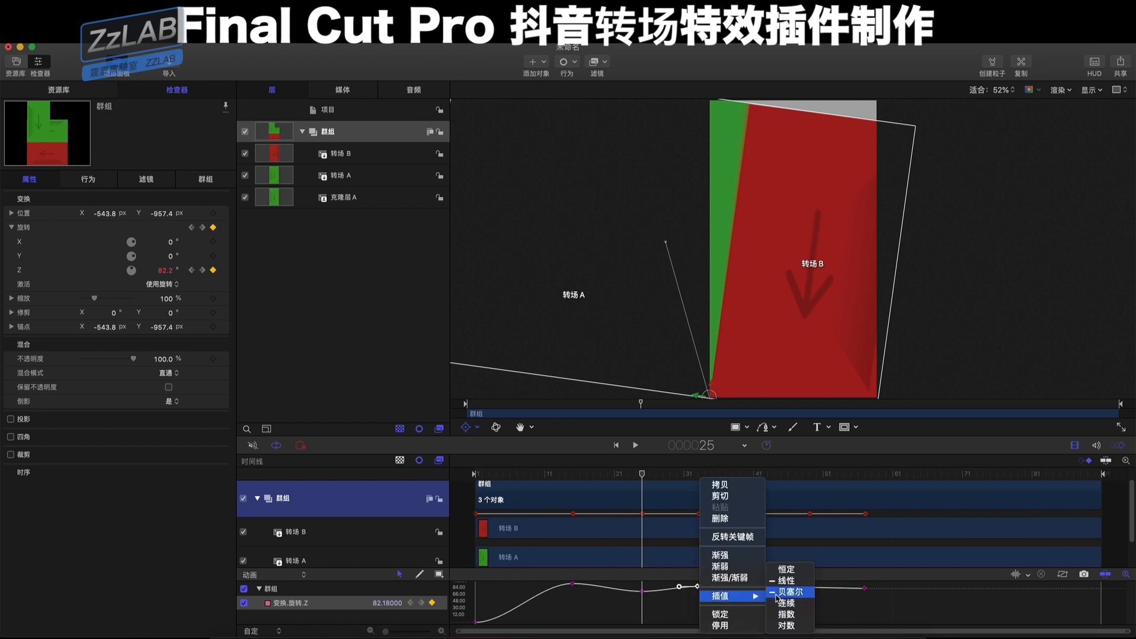
pyautogui.click(780, 599)
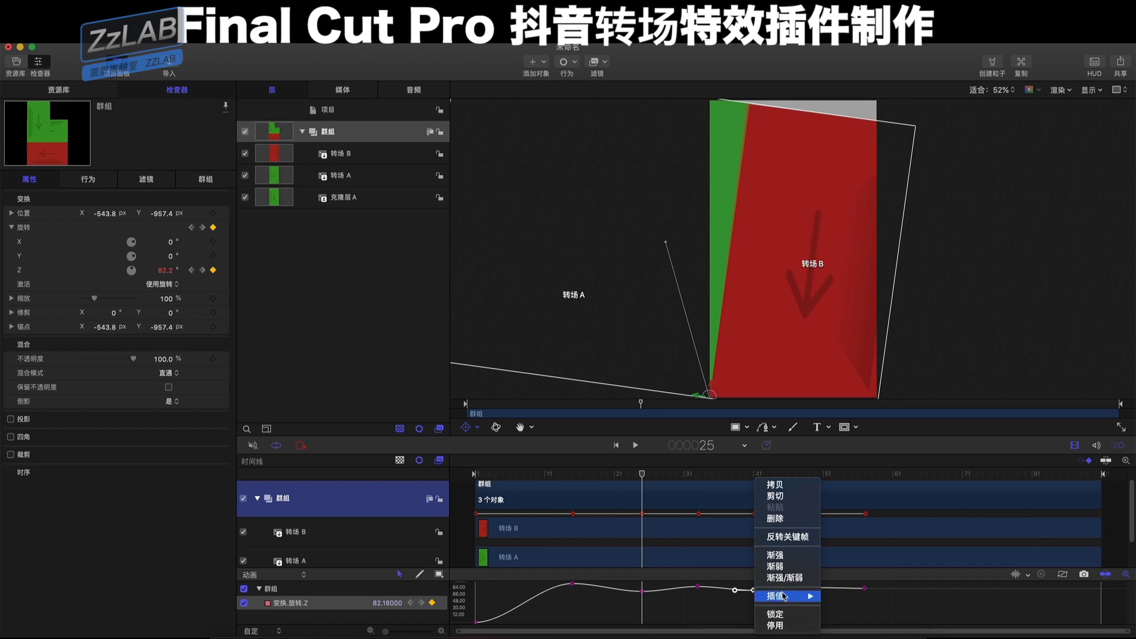
# Apply Bezier (贝塞尔) interpolation to the group's Z rotation keyframes at frames 41 and 49
pyautogui.moveTo(788, 596)
pyautogui.click(843, 594)
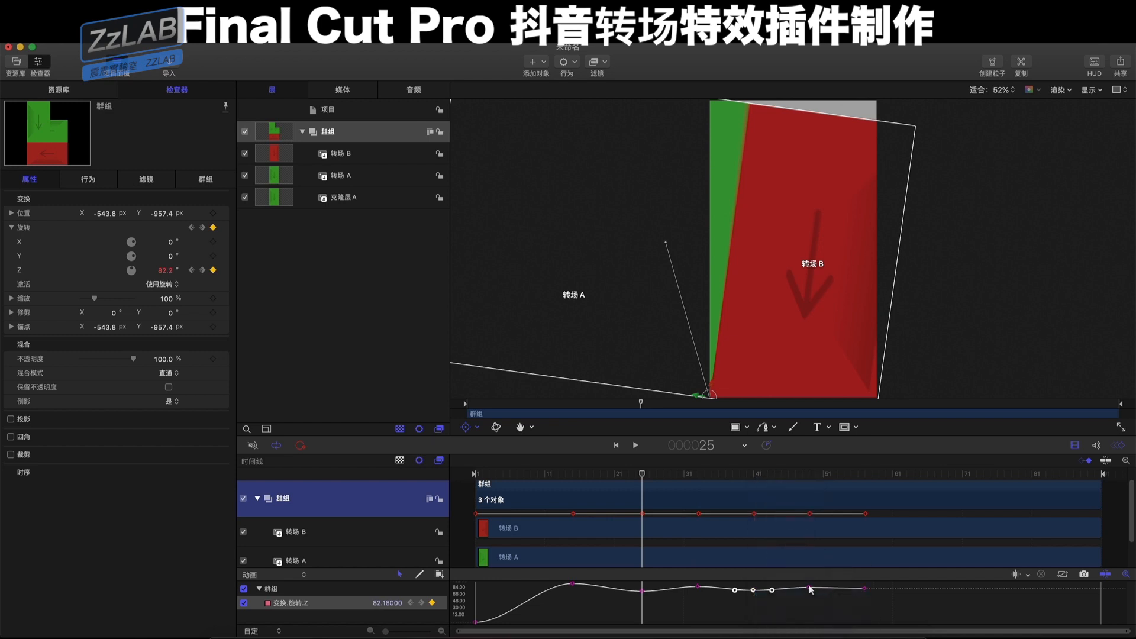
pyautogui.rightClick(810, 589)
pyautogui.moveTo(837, 595)
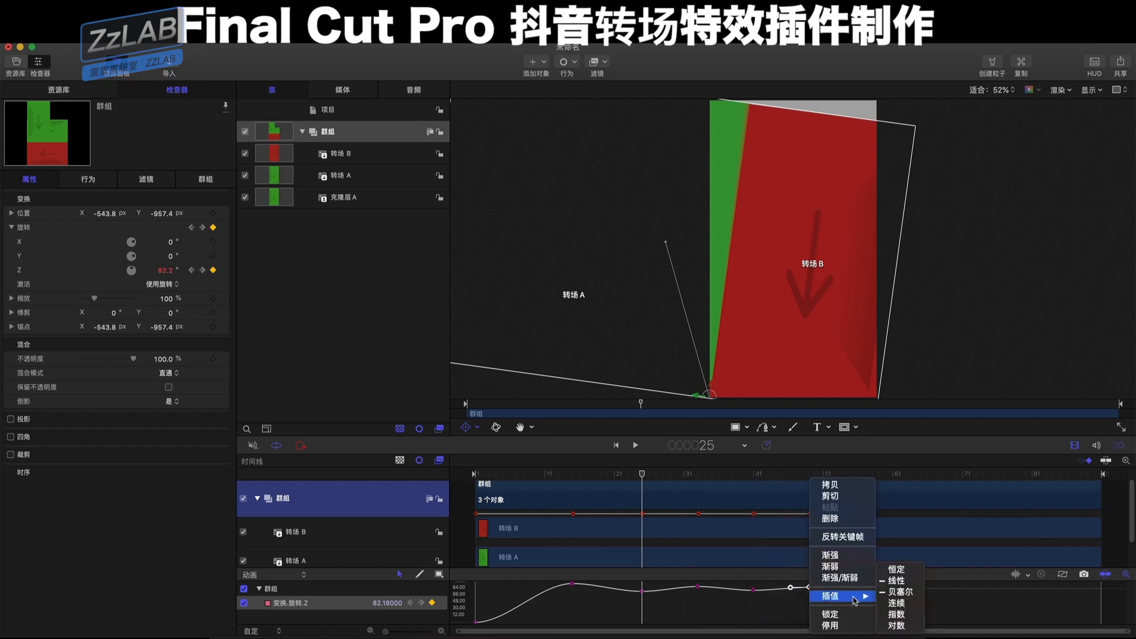
pyautogui.click(886, 594)
# Play the transition to review the group's smoothed rotation
pyautogui.moveTo(636, 484)
pyautogui.mouseDown()
pyautogui.moveTo(584, 484)
pyautogui.moveTo(639, 478)
pyautogui.mouseUp()
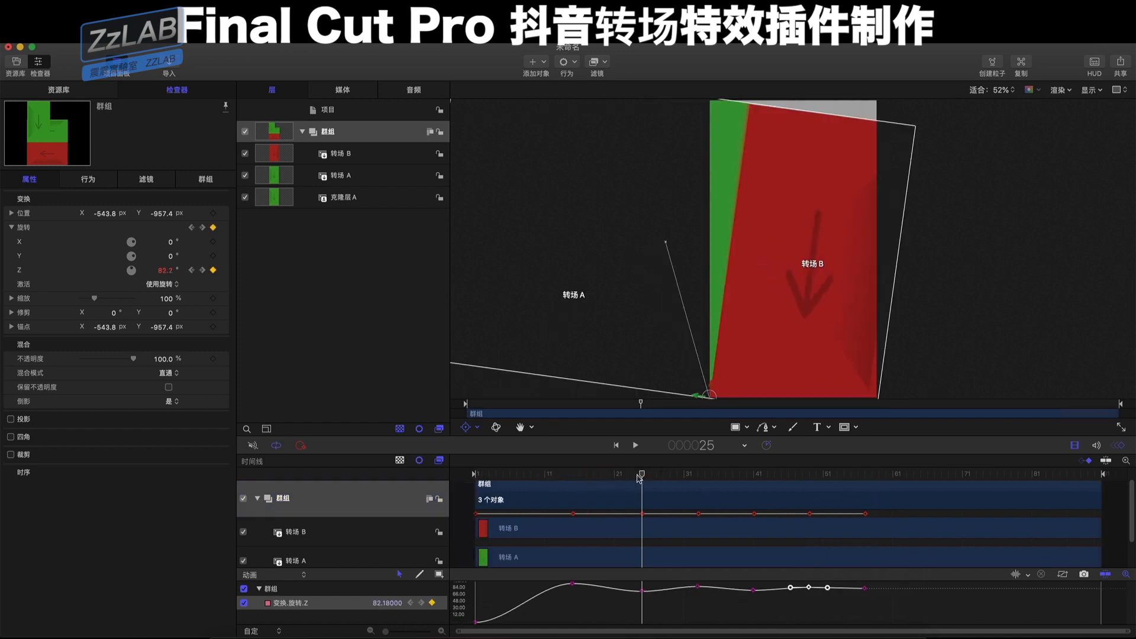
pyautogui.press('space')
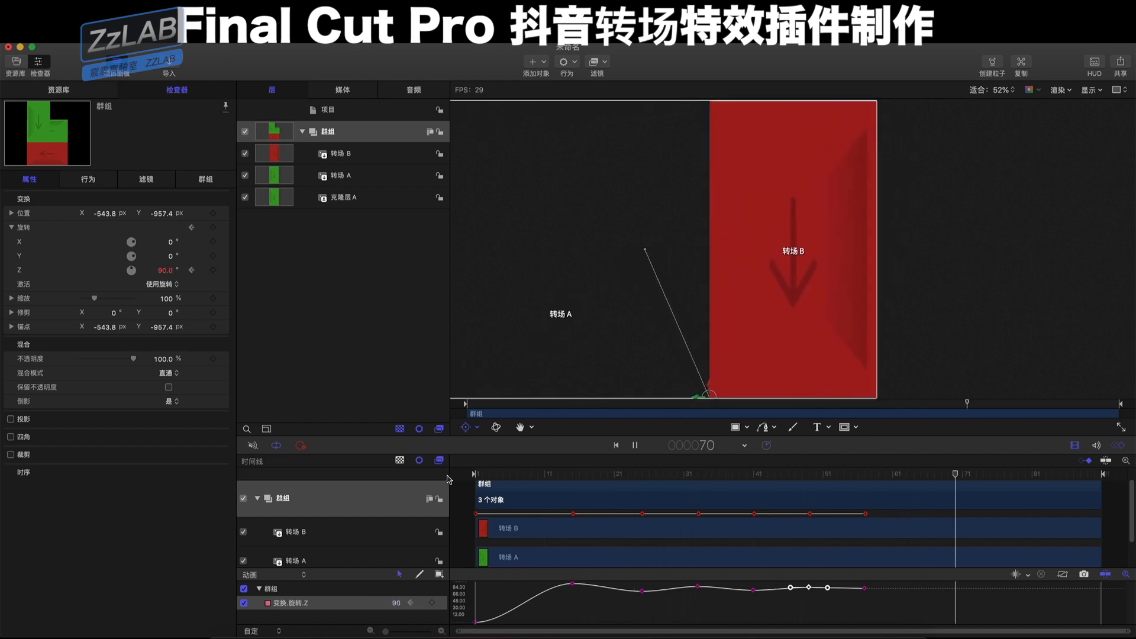
pyautogui.press('space')
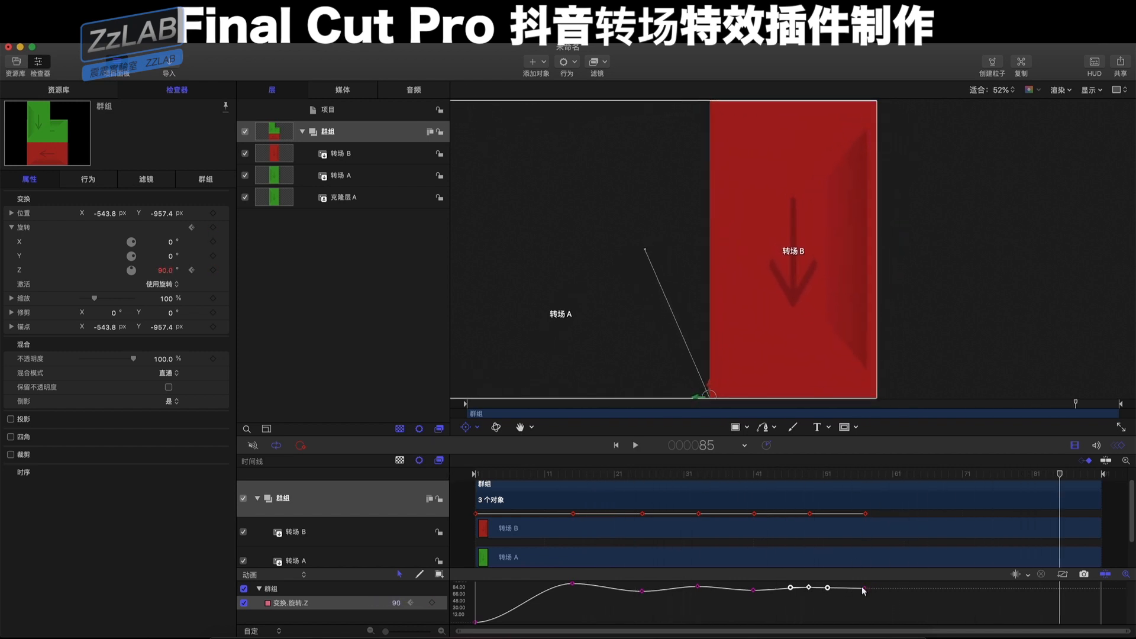
# Change the final Z rotation keyframe at frame 57 to Bezier (贝塞尔) interpolation and scrub through the transition to check it
pyautogui.rightClick(865, 589)
pyautogui.moveTo(899, 596)
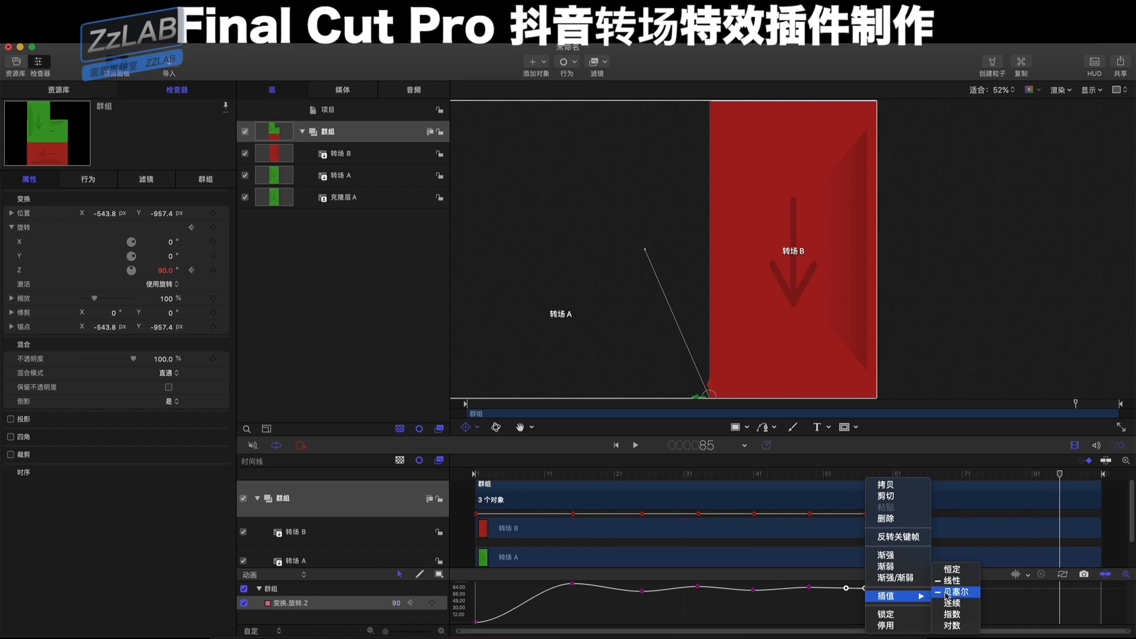
pyautogui.click(946, 593)
pyautogui.moveTo(830, 473); pyautogui.dragTo(859, 482)
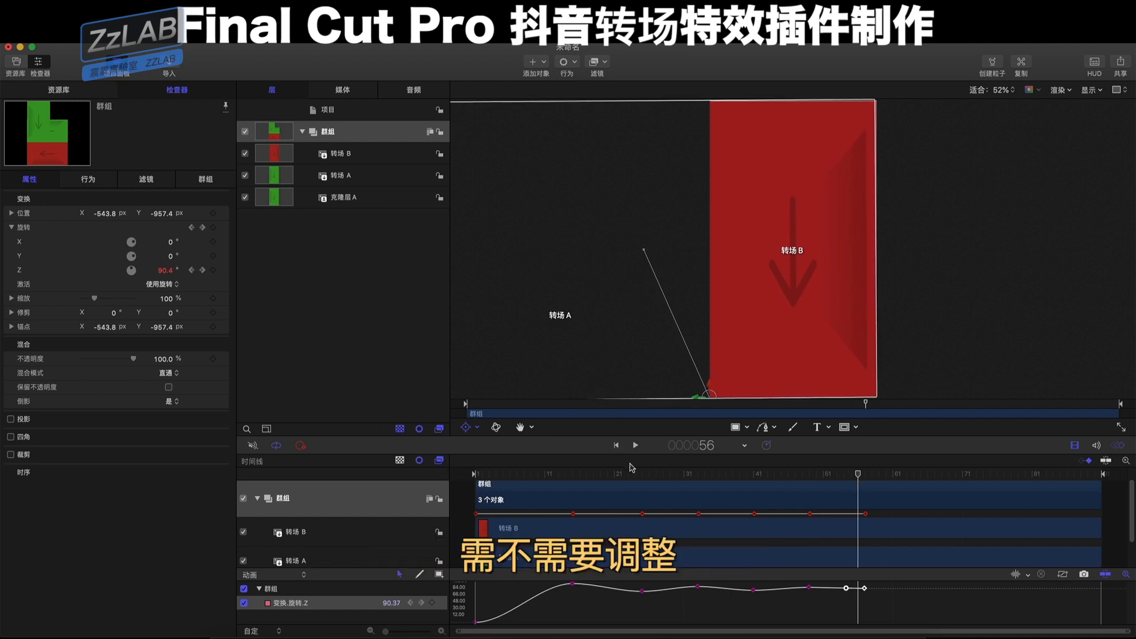
pyautogui.moveTo(631, 477); pyautogui.dragTo(517, 478)
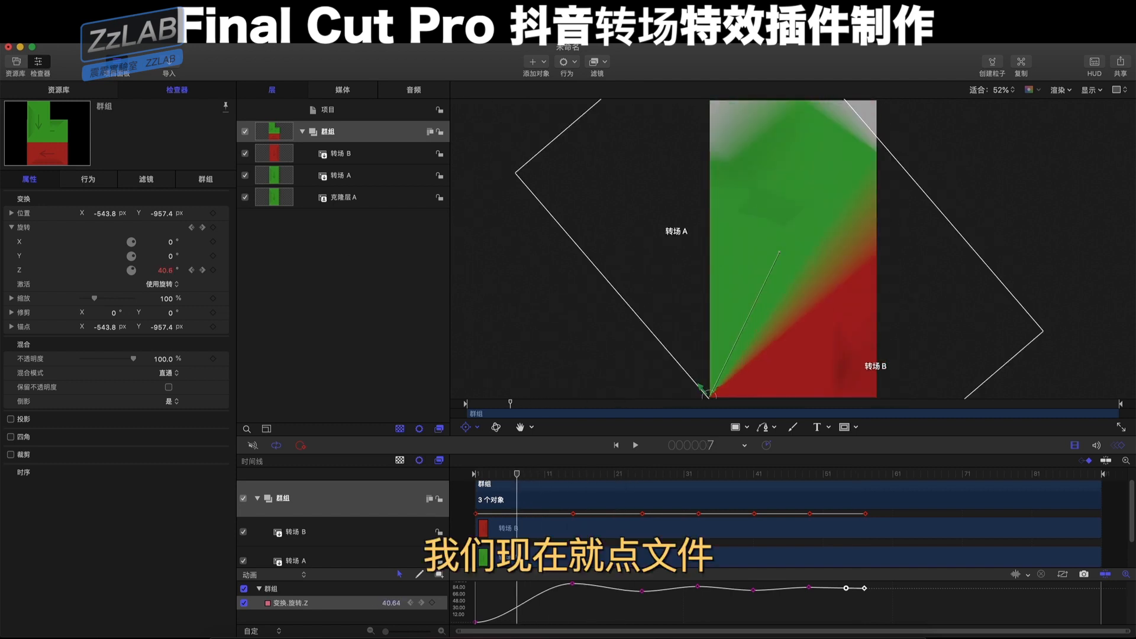
# Save the transition project as a Final Cut Pro template named 手机旋转
pyautogui.click(83, 37)
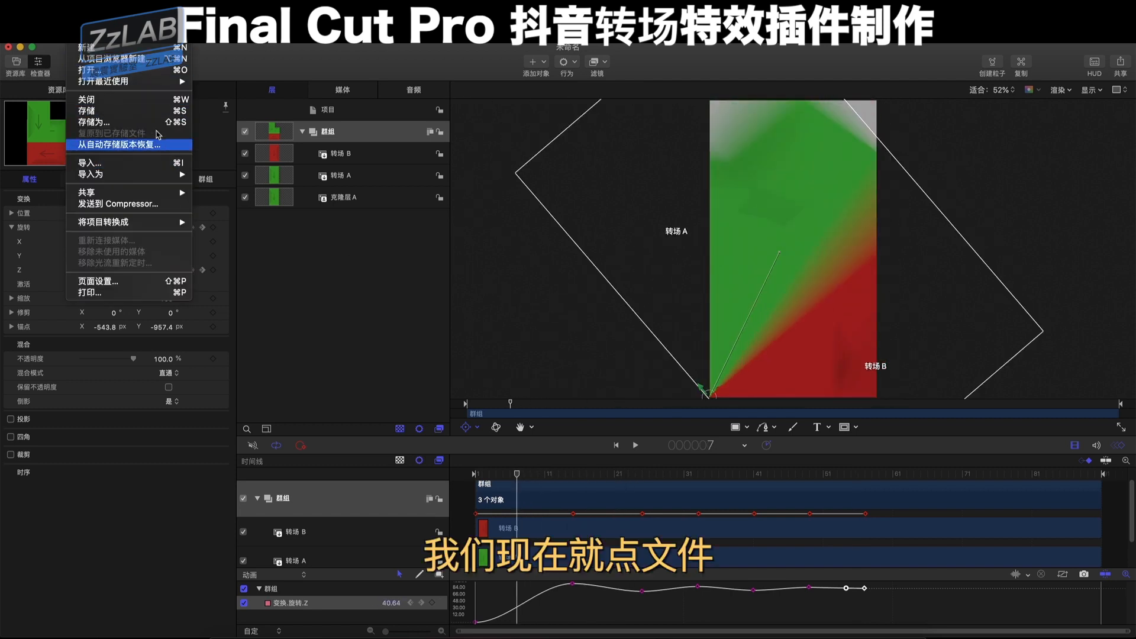
pyautogui.click(163, 121)
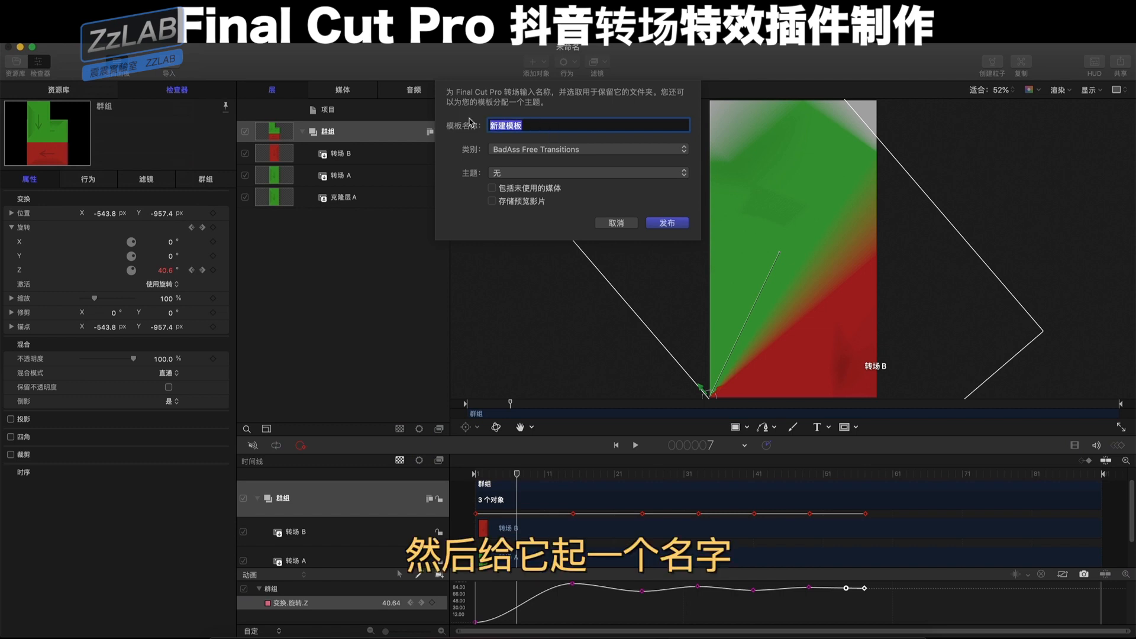
pyautogui.write('shou')
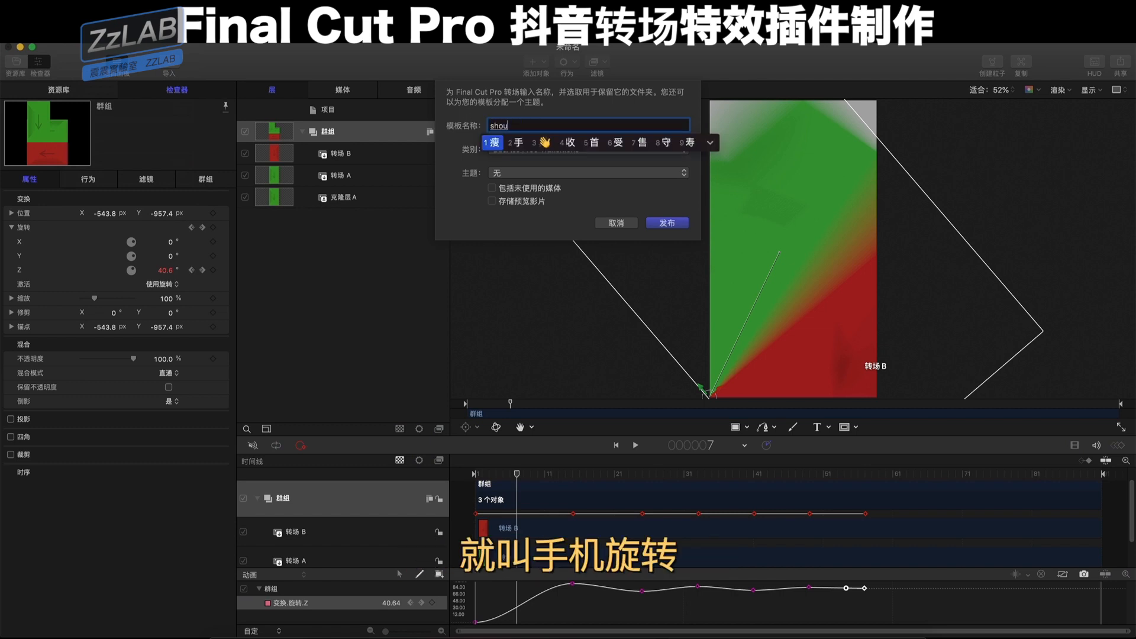
pyautogui.write('2ji')
pyautogui.press('space')
pyautogui.write('z')
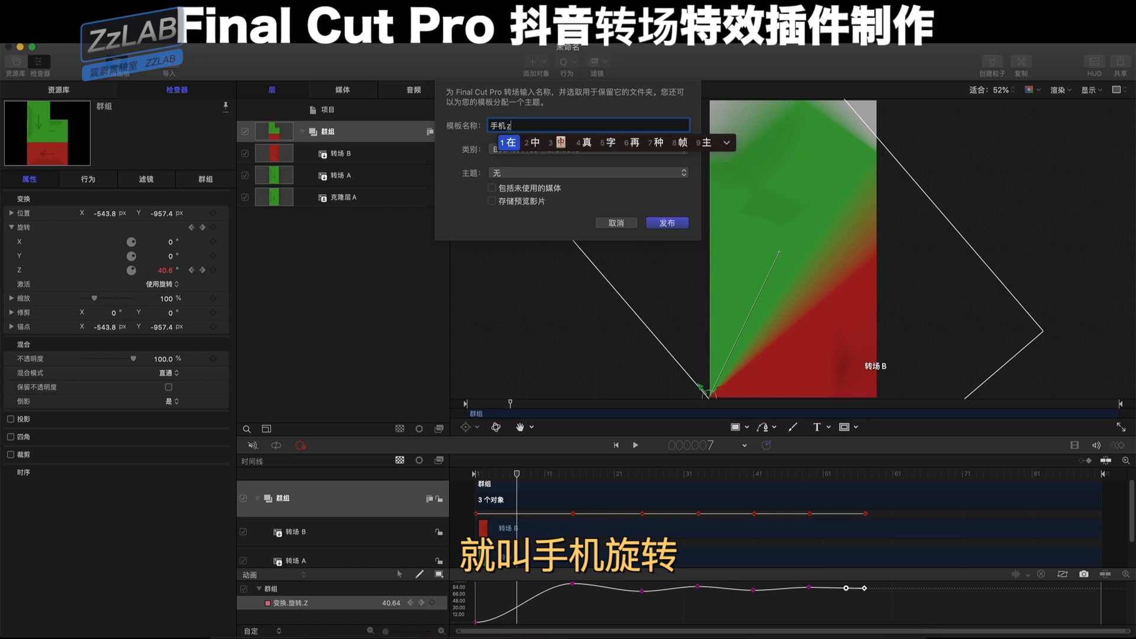
pyautogui.press('BackSpace')
pyautogui.write('xuanz')
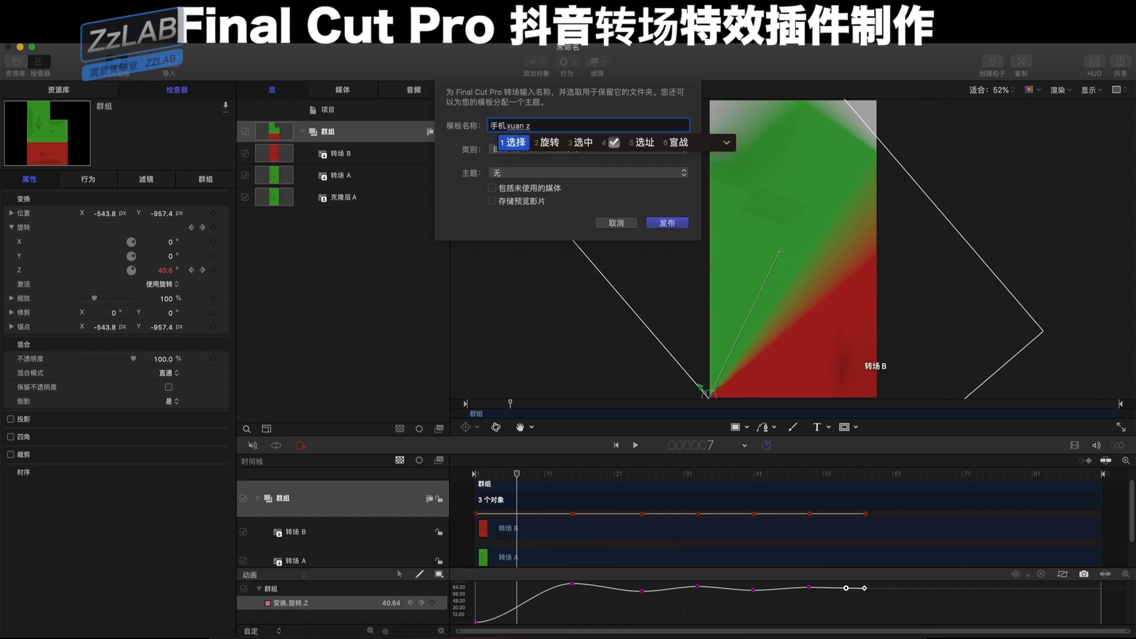
pyautogui.write('2')
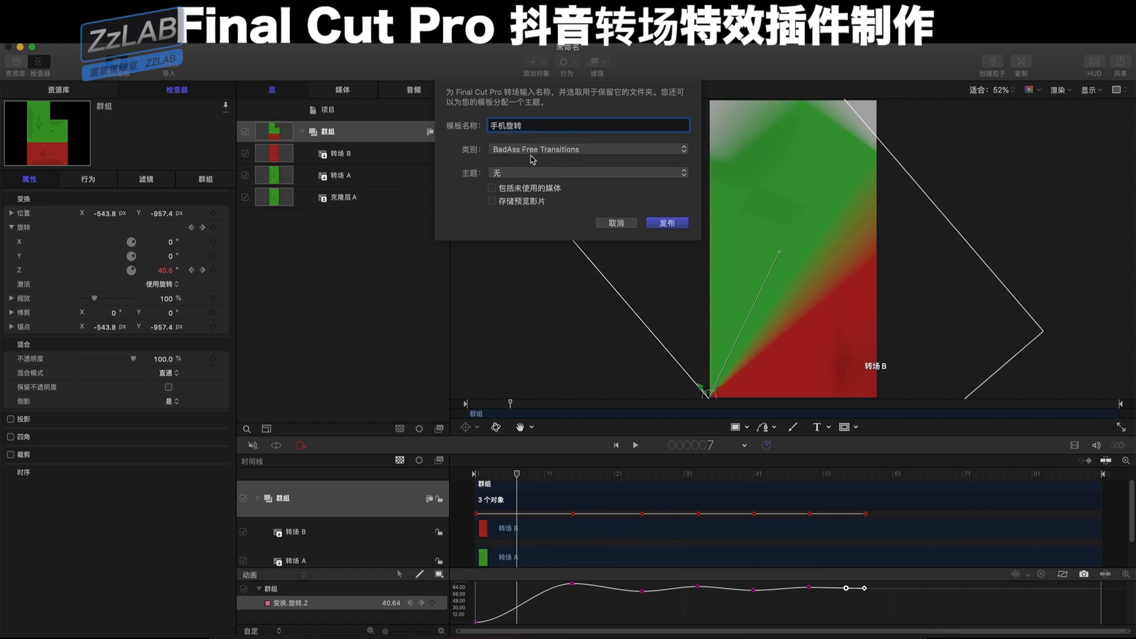
# Assign the template to the ZZLAB category (类别) and the ZZLAB theme (主题), and publish it
pyautogui.click(532, 155)
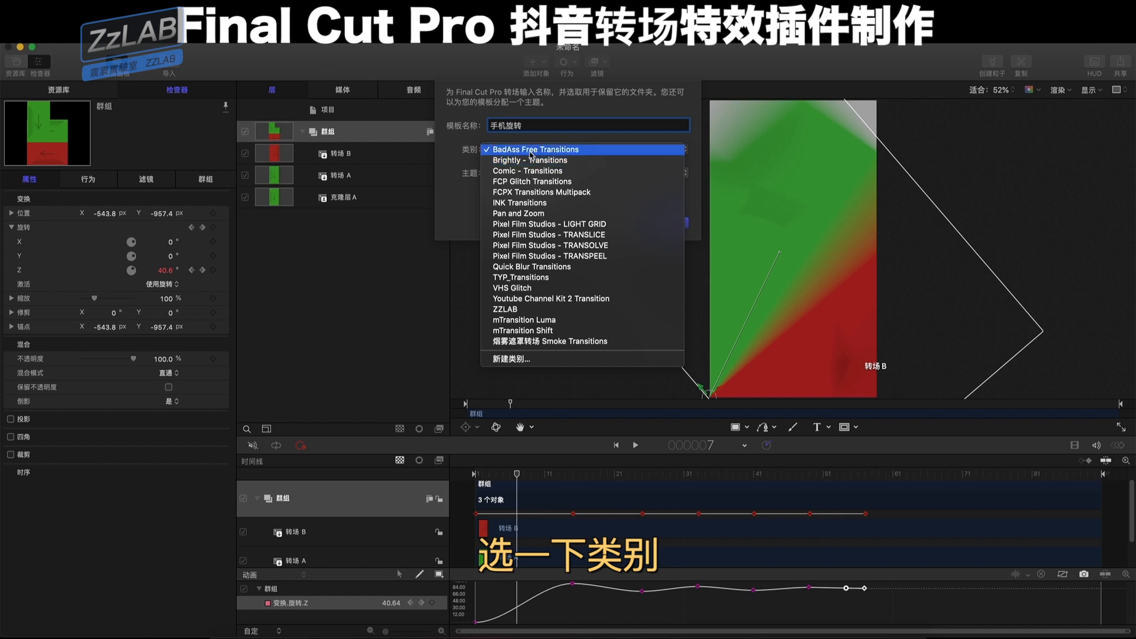
pyautogui.click(564, 310)
pyautogui.click(535, 174)
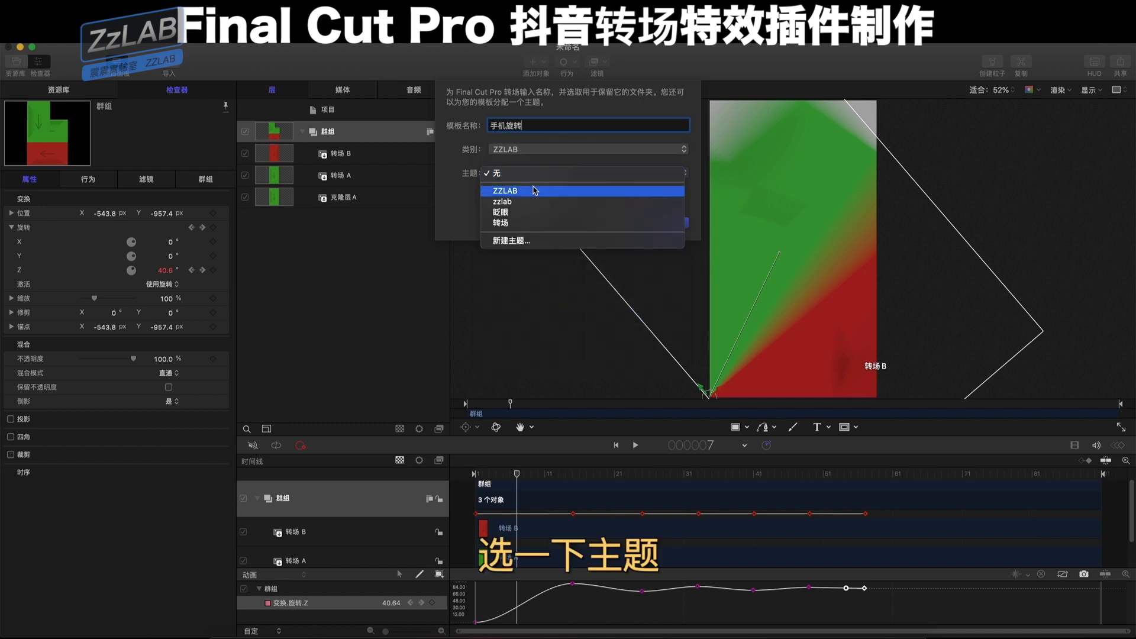
pyautogui.click(533, 186)
pyautogui.click(655, 224)
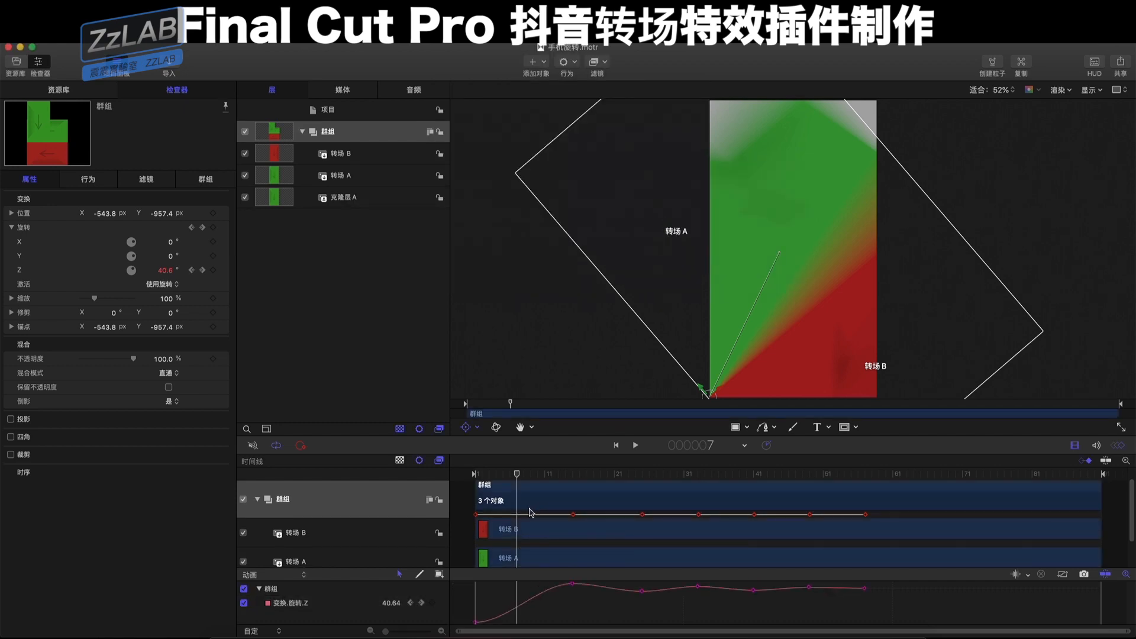
# Switch to Final Cut Pro and replace the existing transition between the two clips with 手机旋转 from the ZZLAB category
pyautogui.click(246, 634)
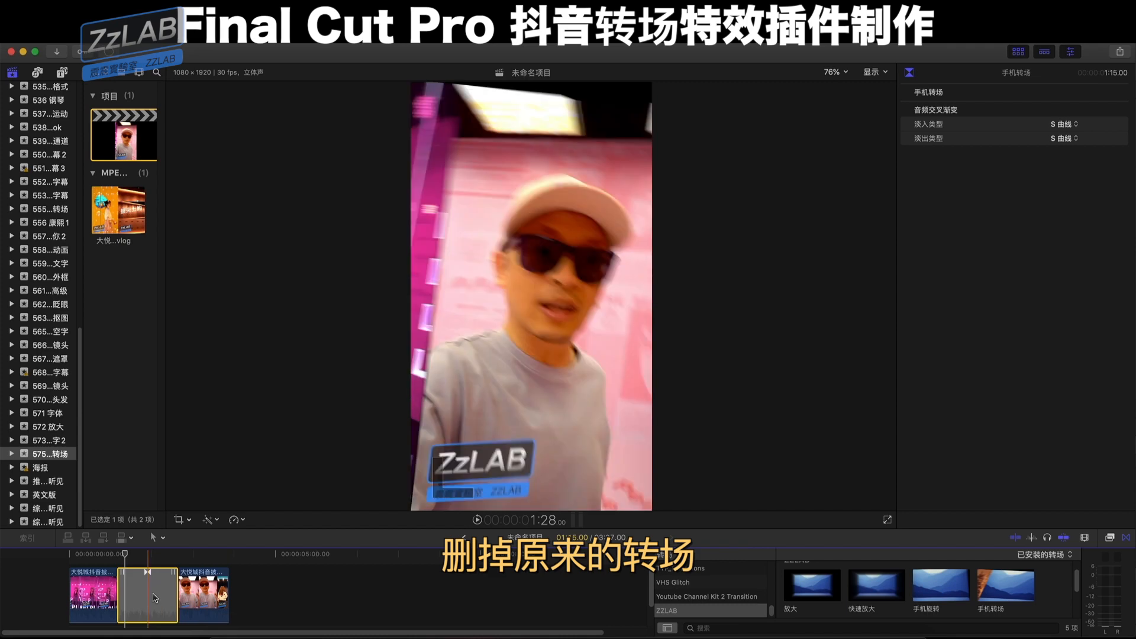
pyautogui.press('Delete')
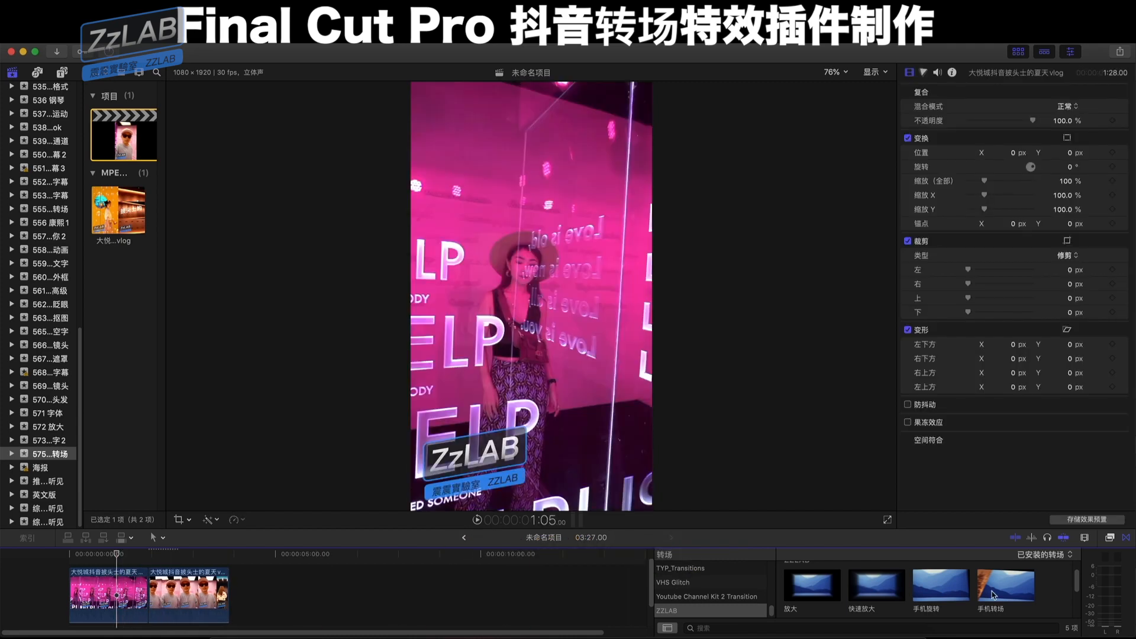
pyautogui.click(925, 580)
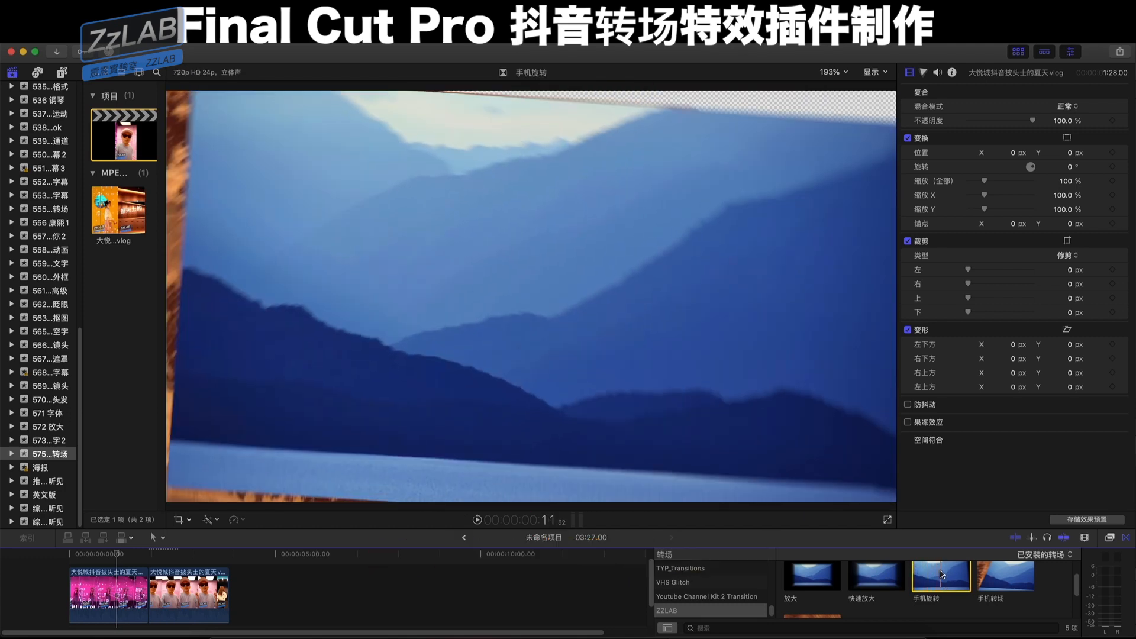
pyautogui.moveTo(941, 574); pyautogui.dragTo(156, 583)
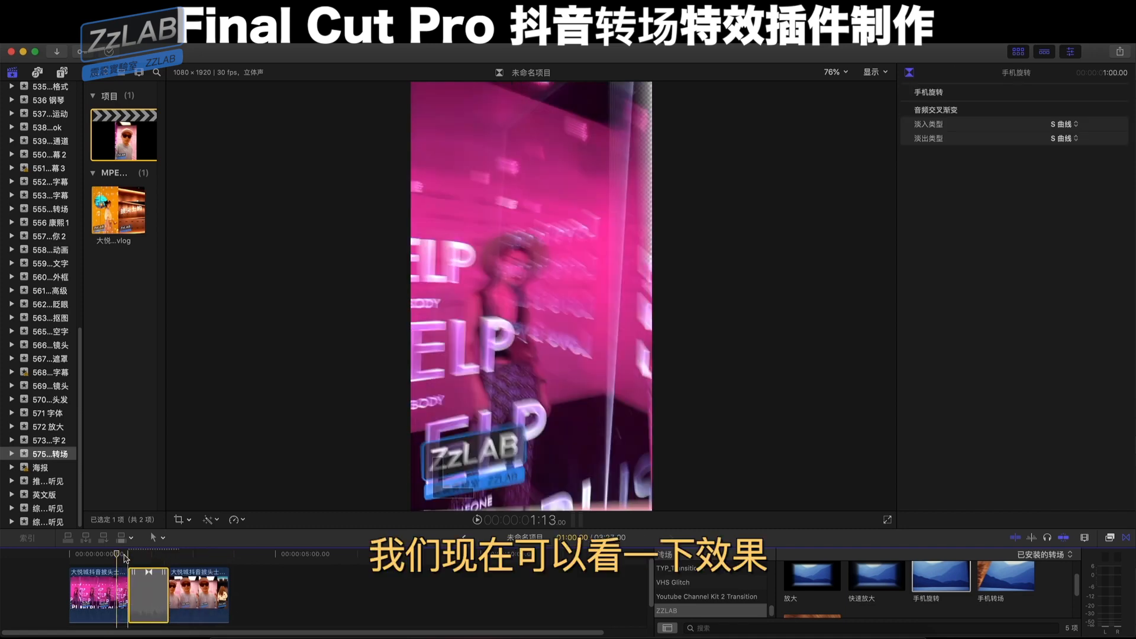
# Preview the 手机旋转 transition from the first clip and extend its duration to 1:28
pyautogui.click(87, 555)
pyautogui.press('space')
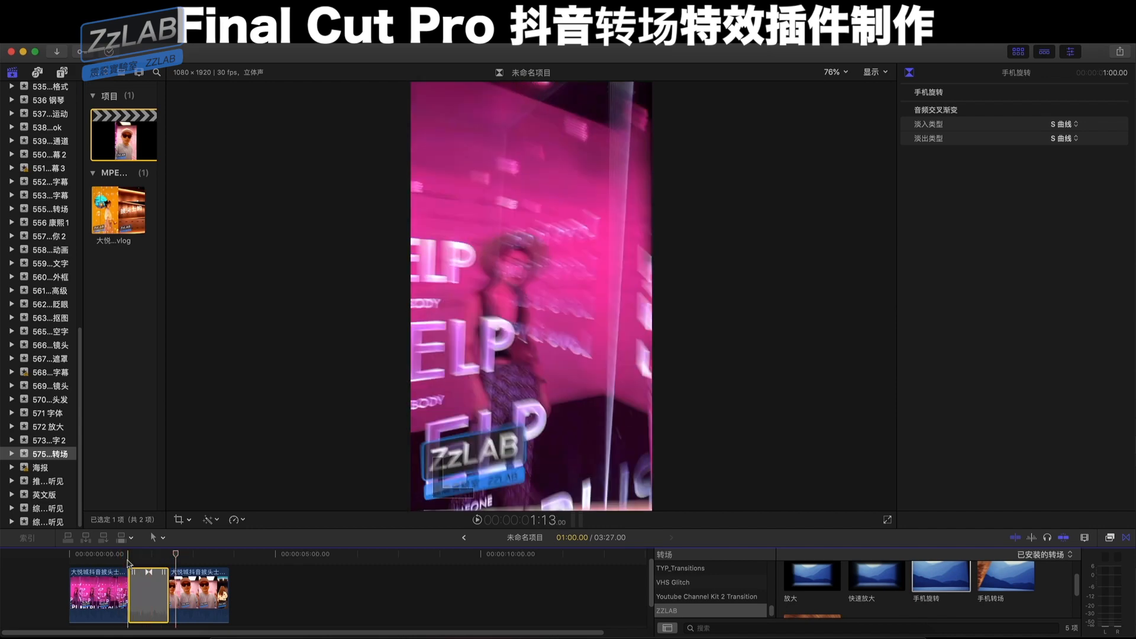
pyautogui.moveTo(130, 585); pyautogui.dragTo(112, 586)
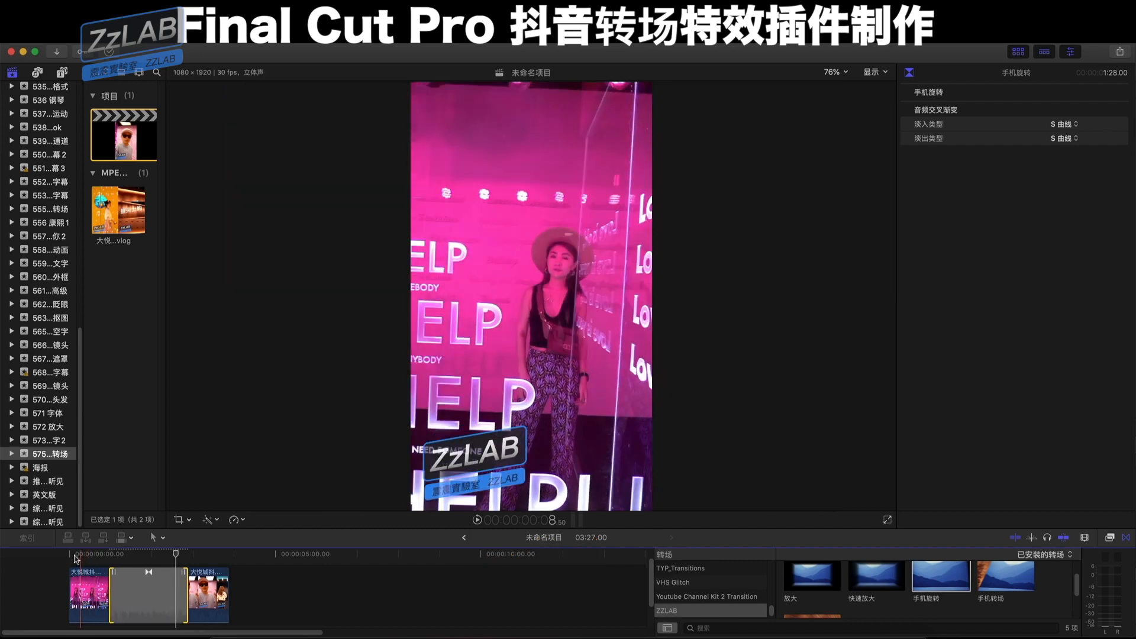
# Replay the extended 手机旋转 transition to review the rotation and rebound between the two clips
pyautogui.press('space')
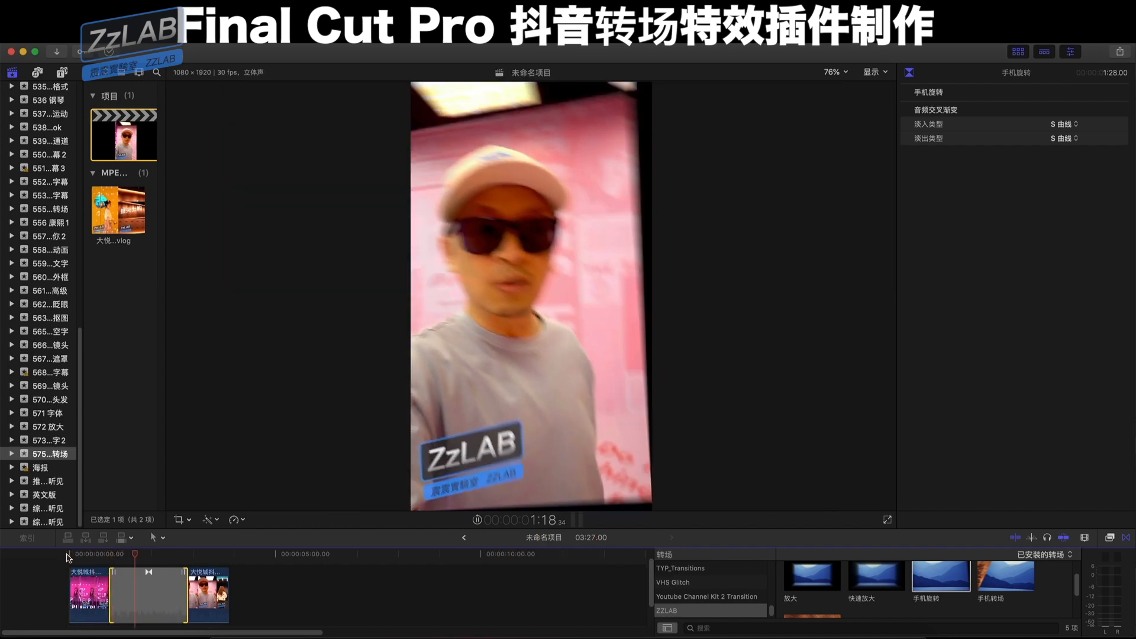
pyautogui.press('space')
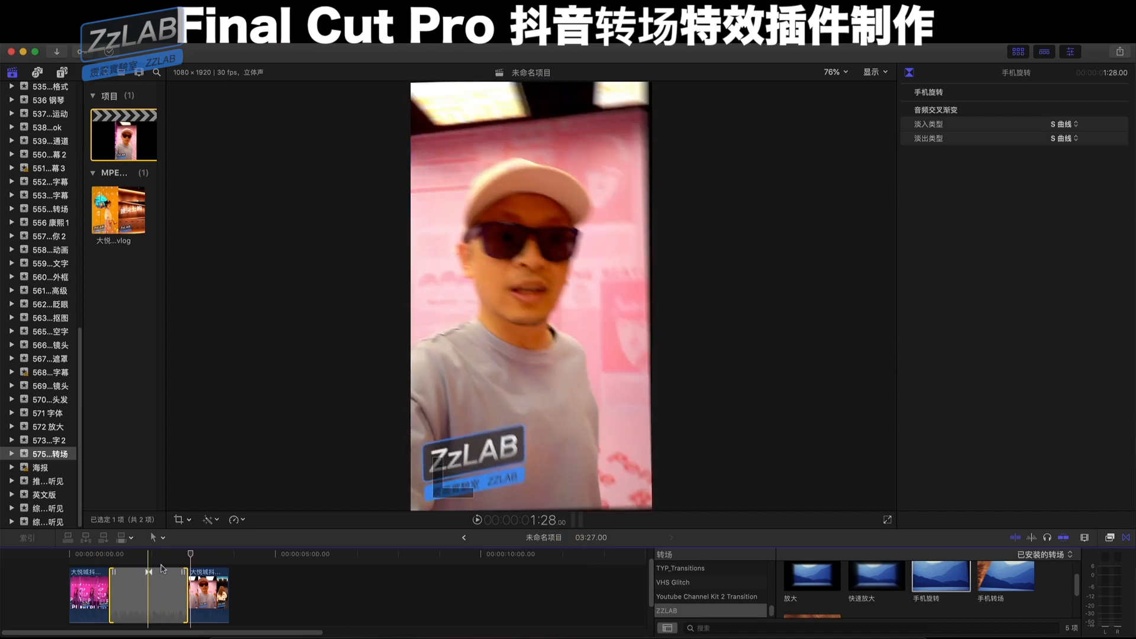
pyautogui.press('space')
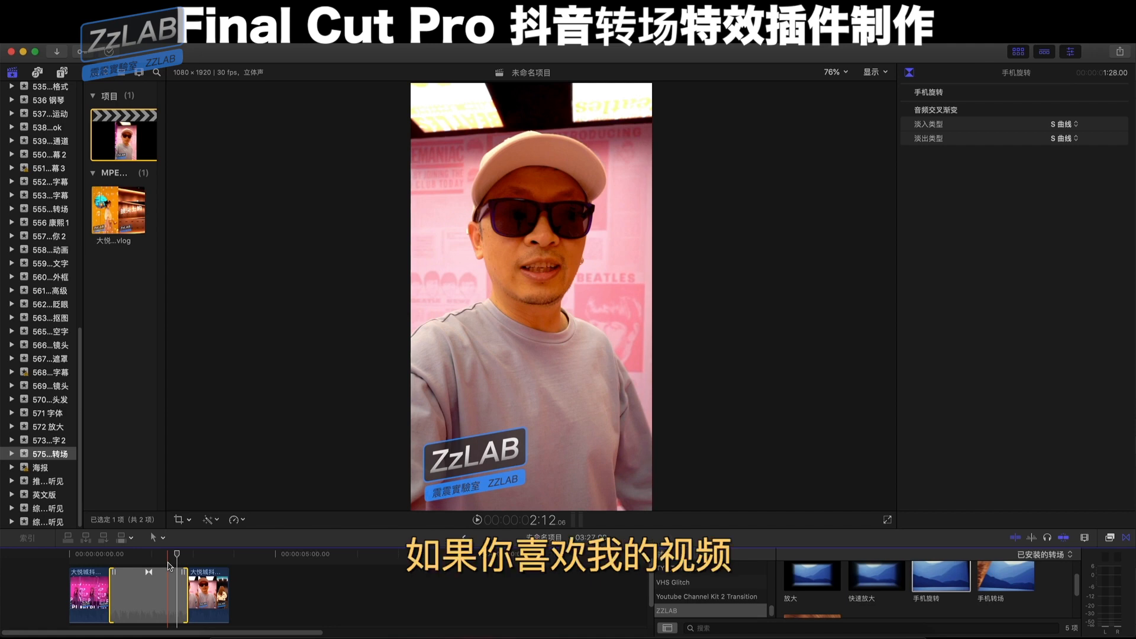
pyautogui.press('space')
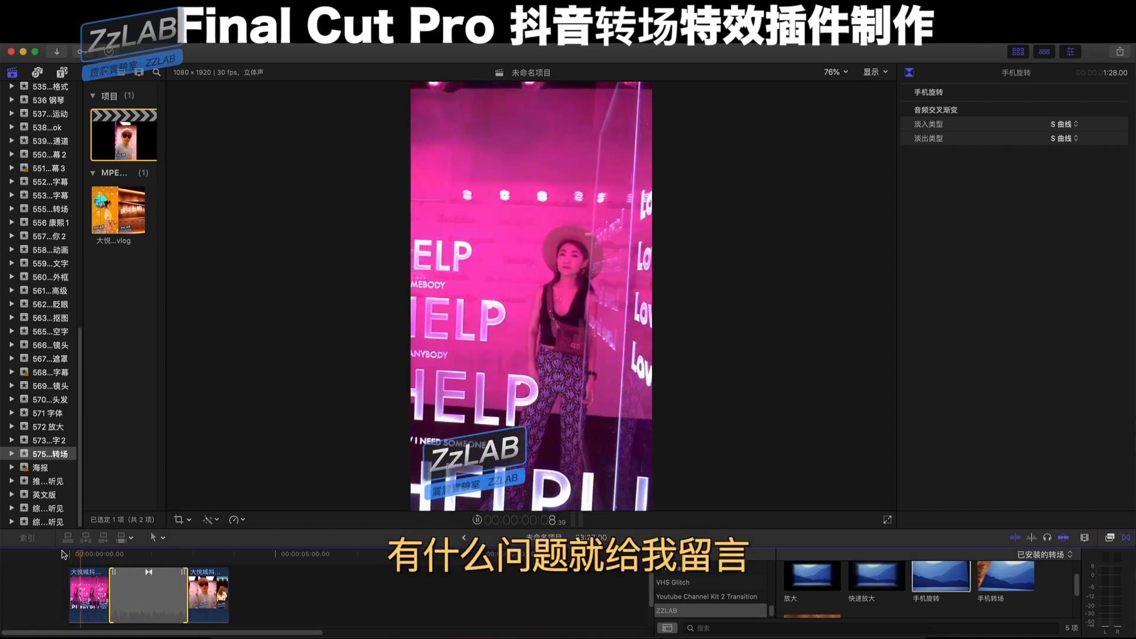